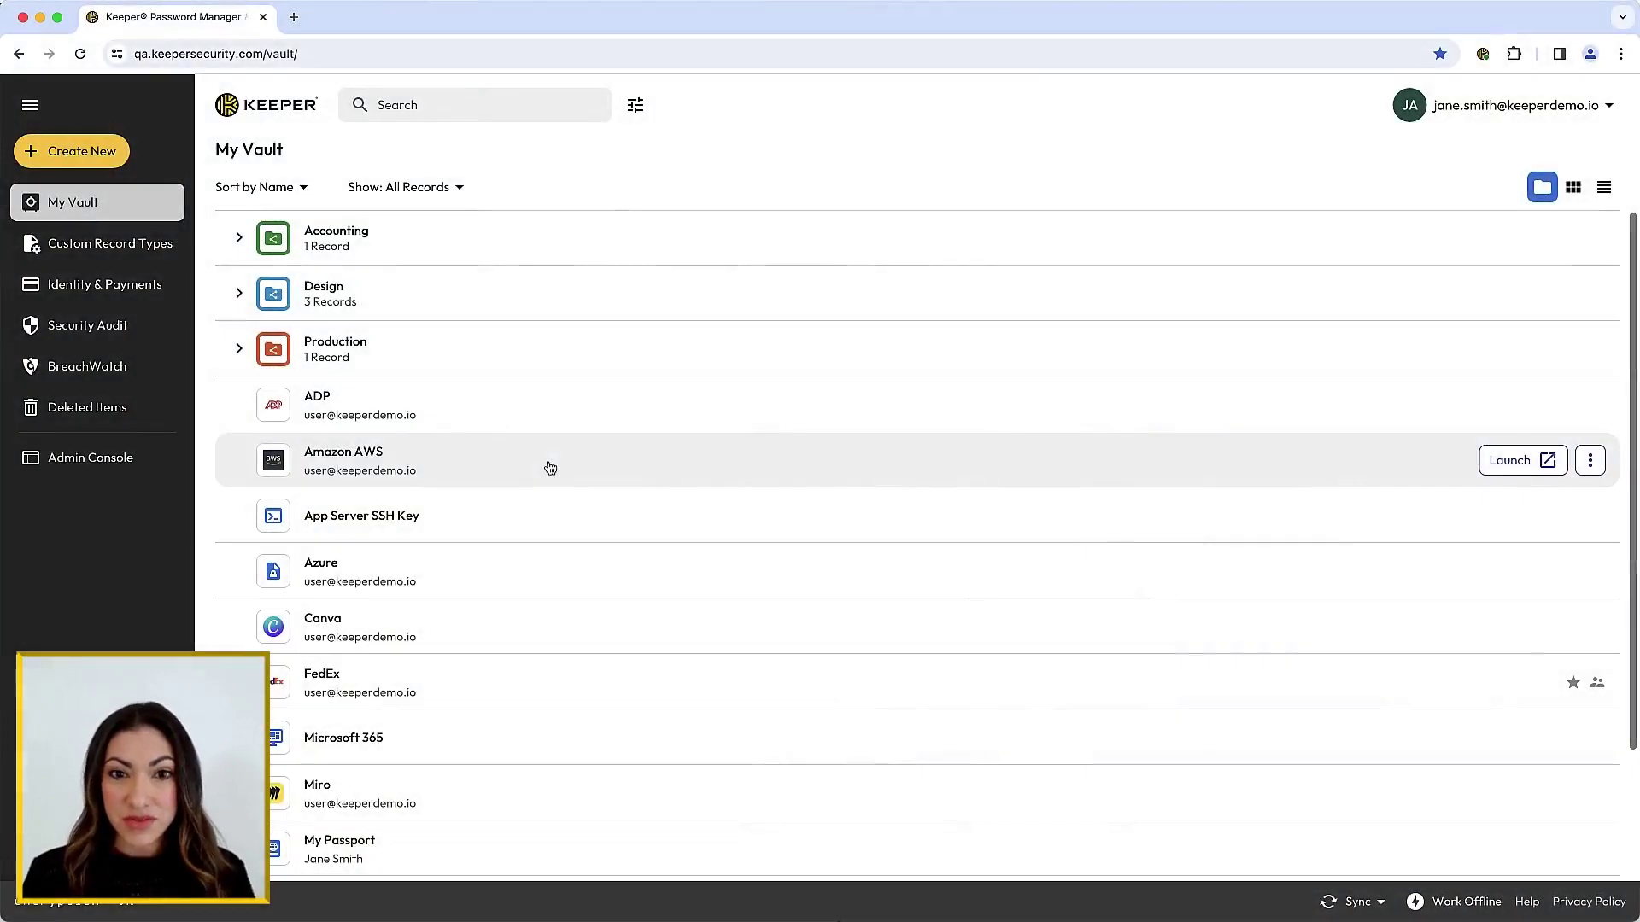
- Share the Amazon AWS record with a suggested colleague, granting Can Edit permission
click(550, 468)
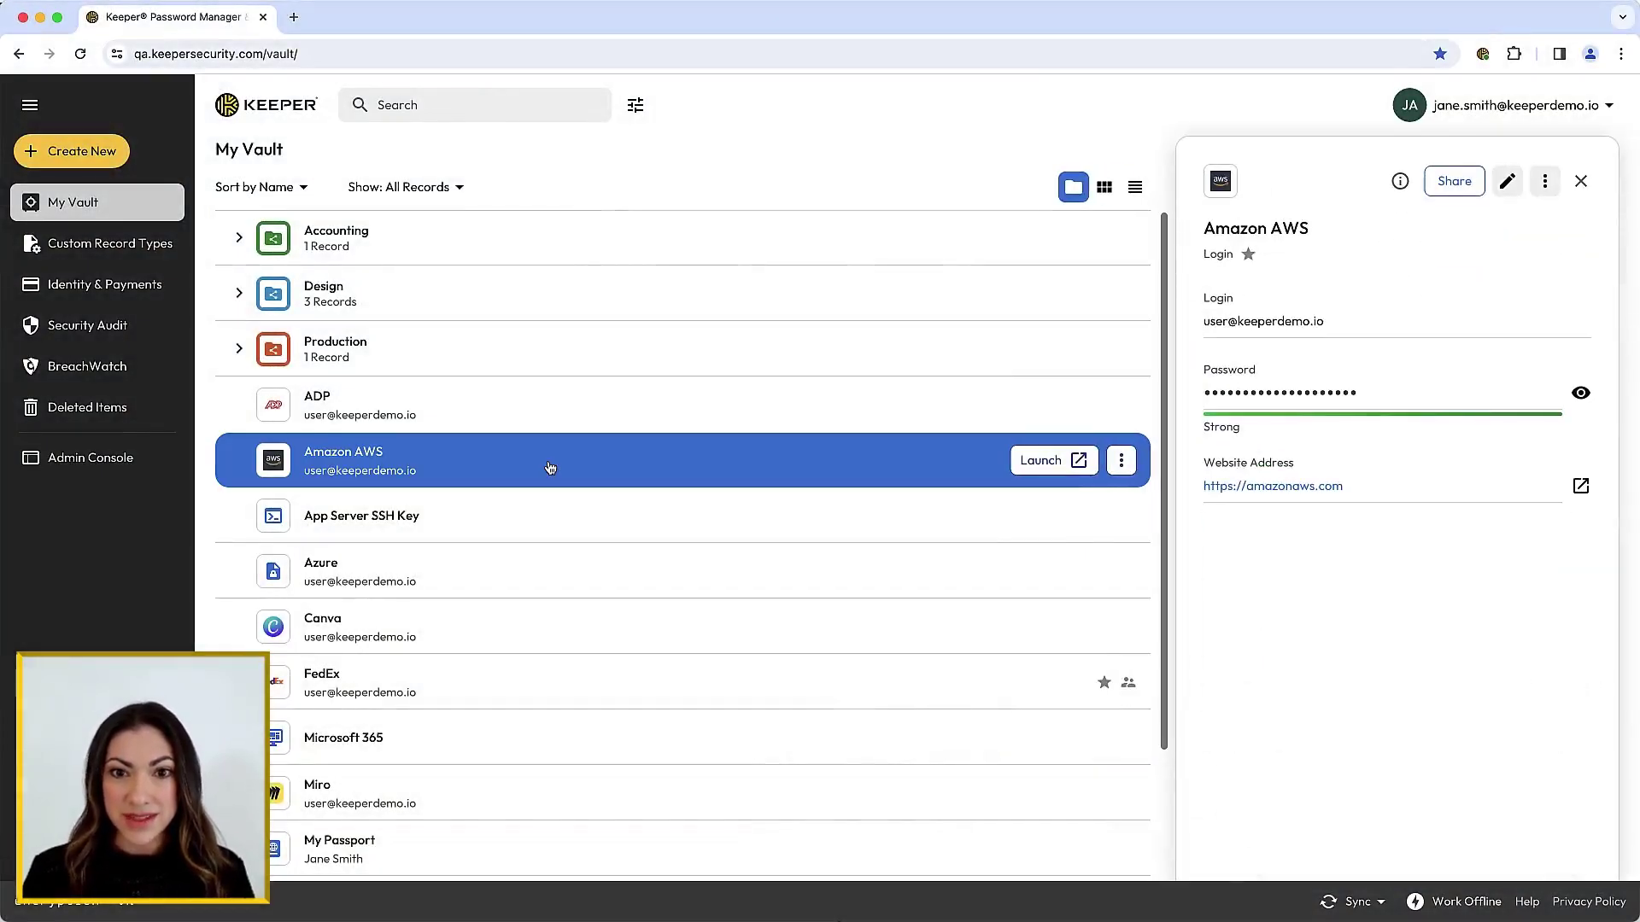
click(1453, 181)
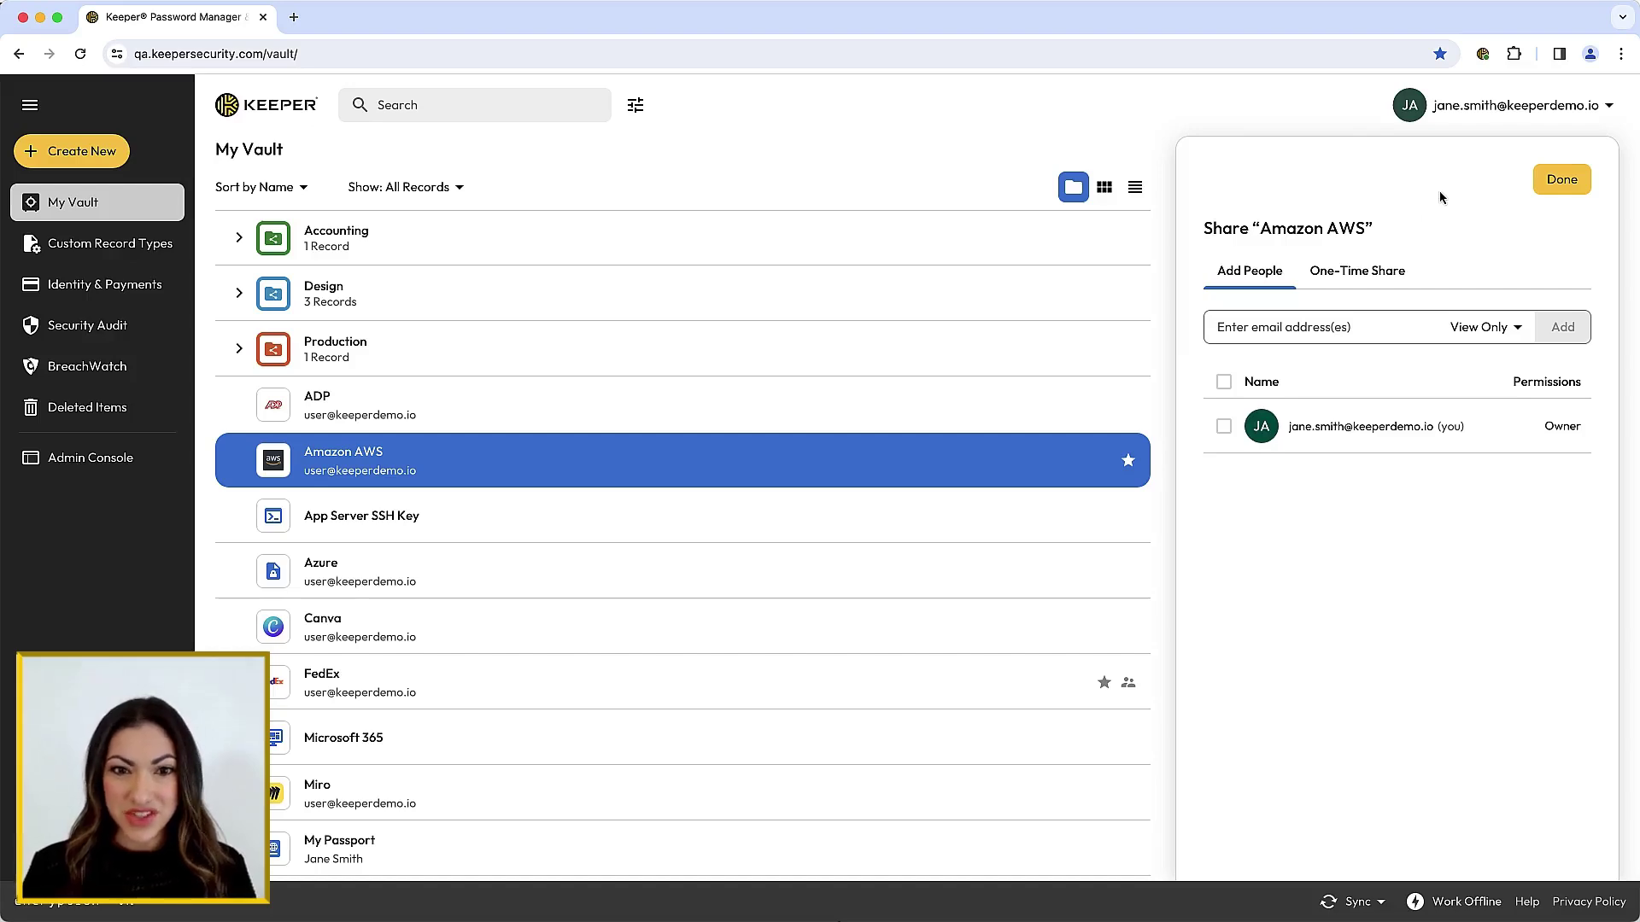
click(1322, 328)
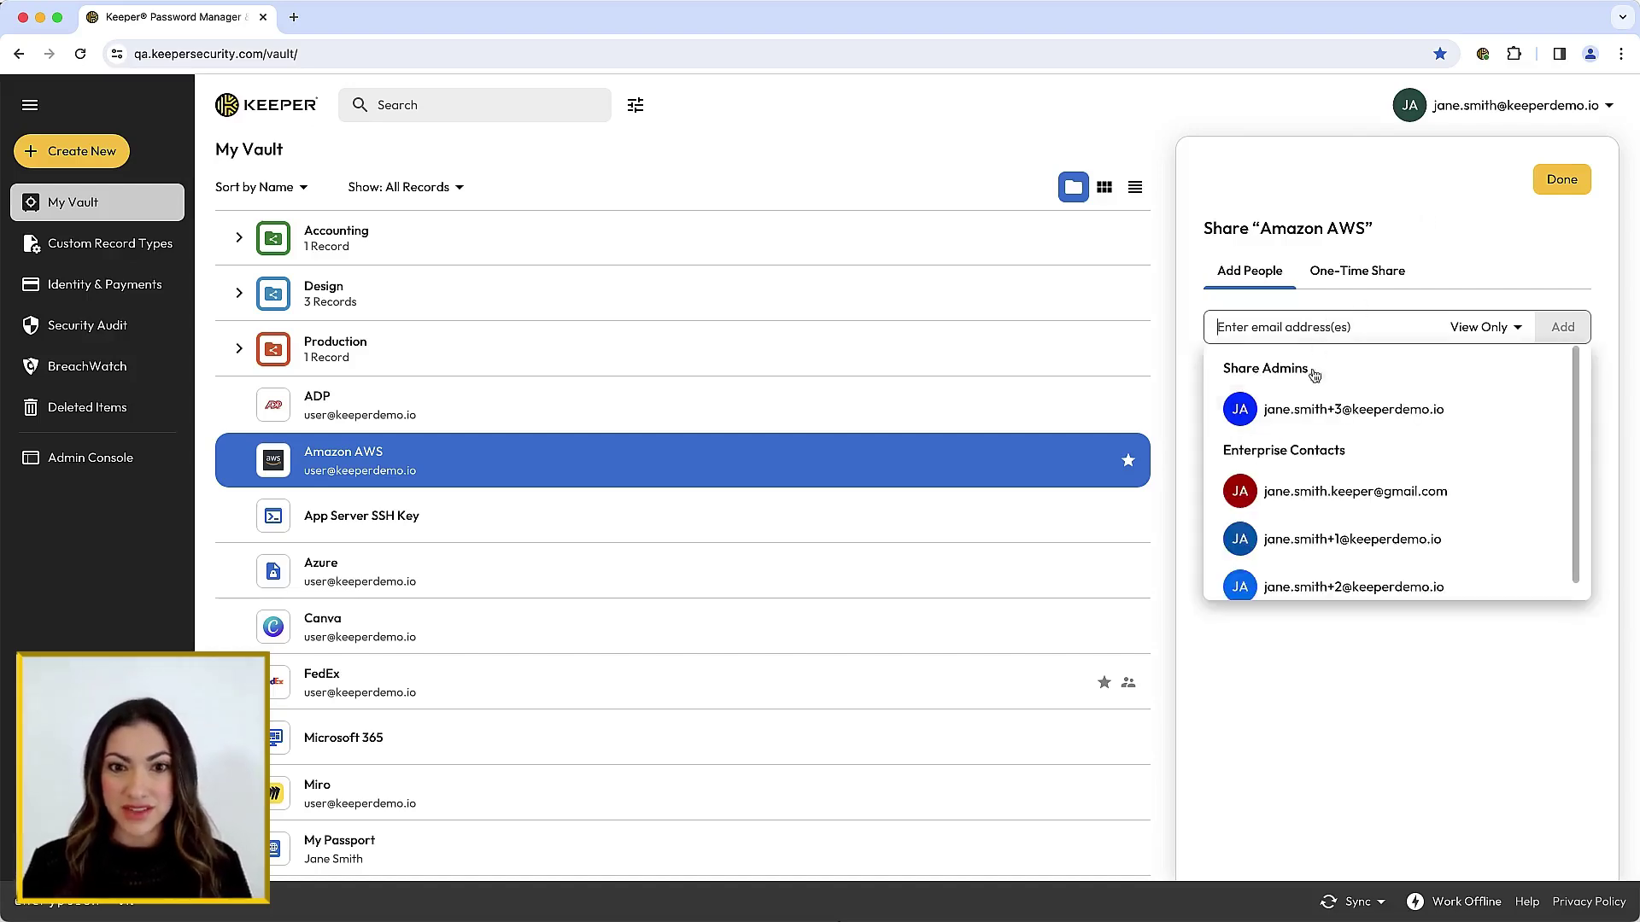
click(1290, 540)
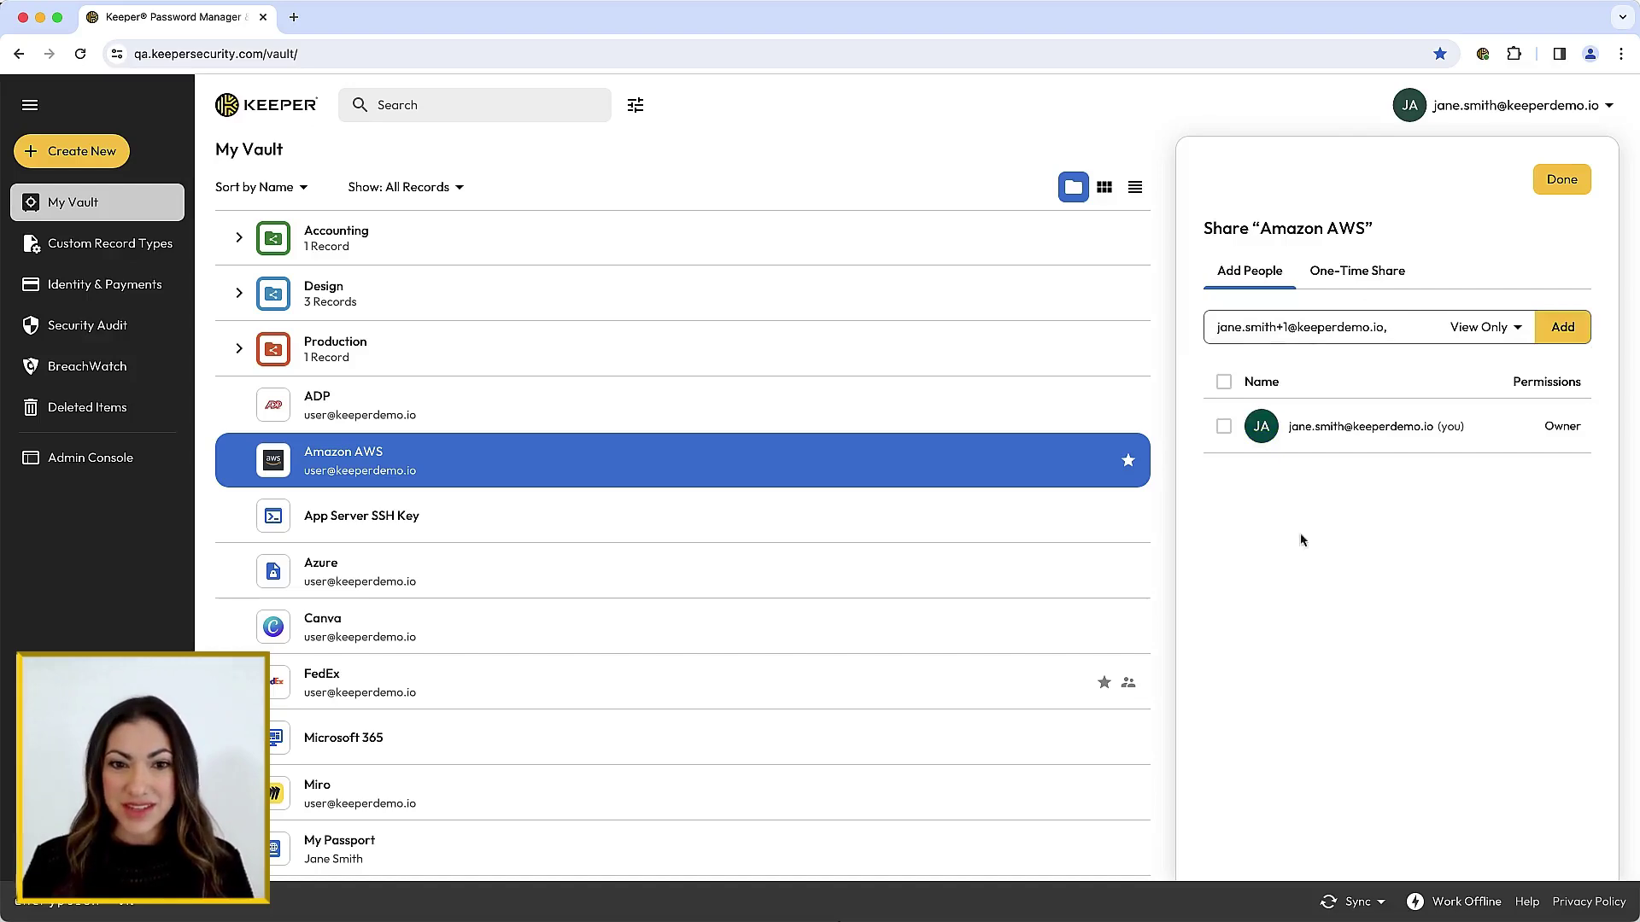
click(1489, 337)
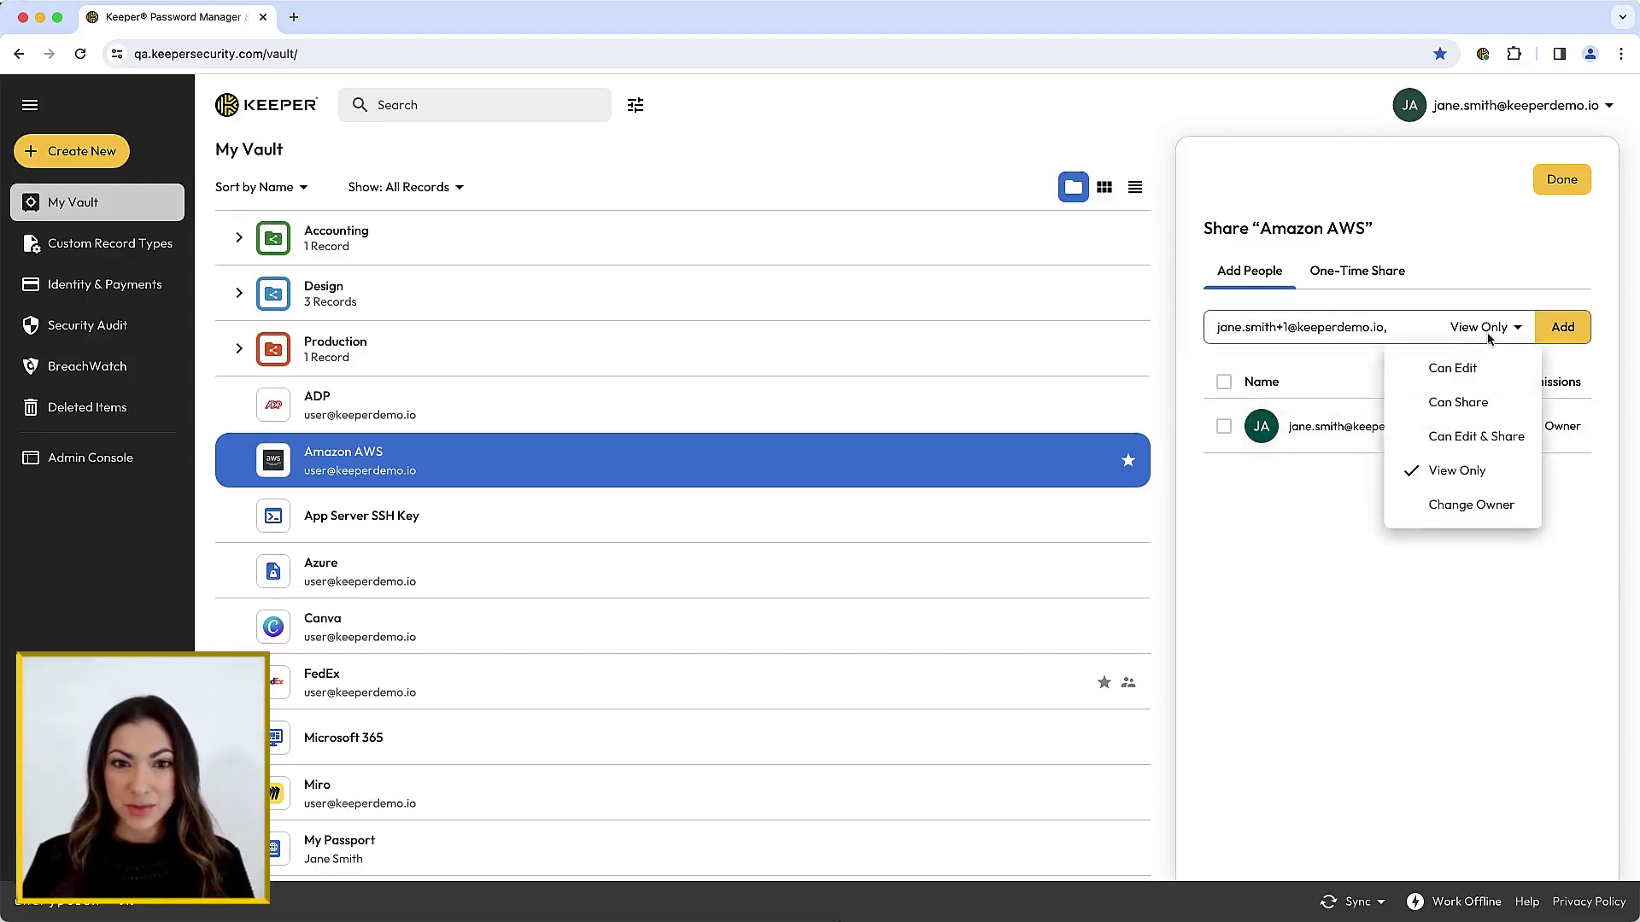
click(1458, 375)
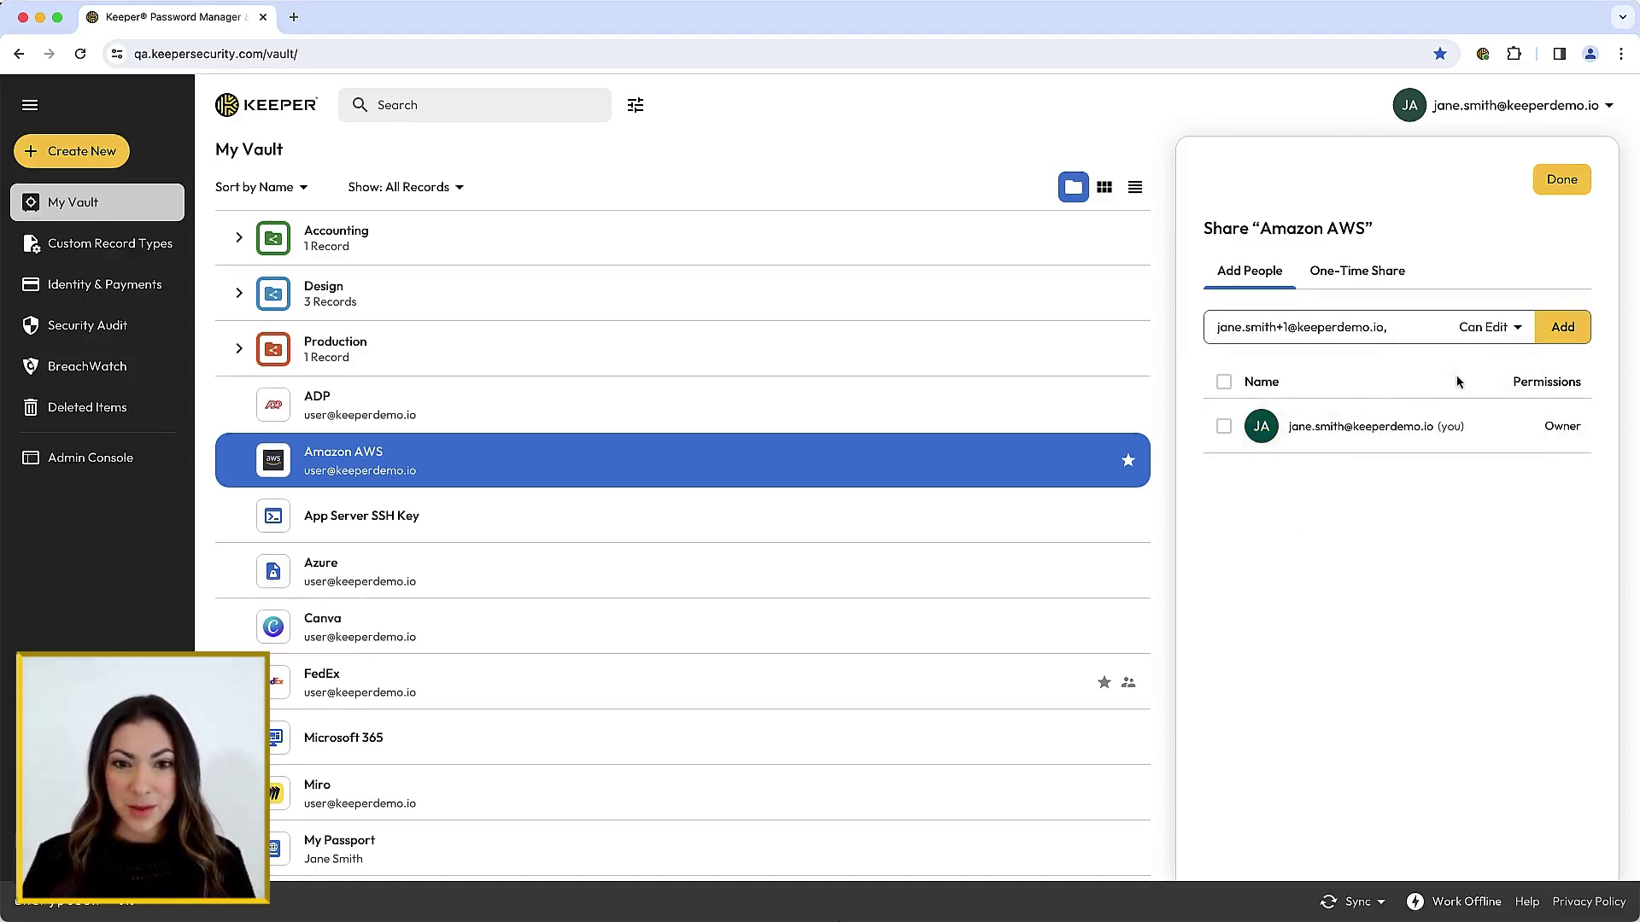
click(1564, 327)
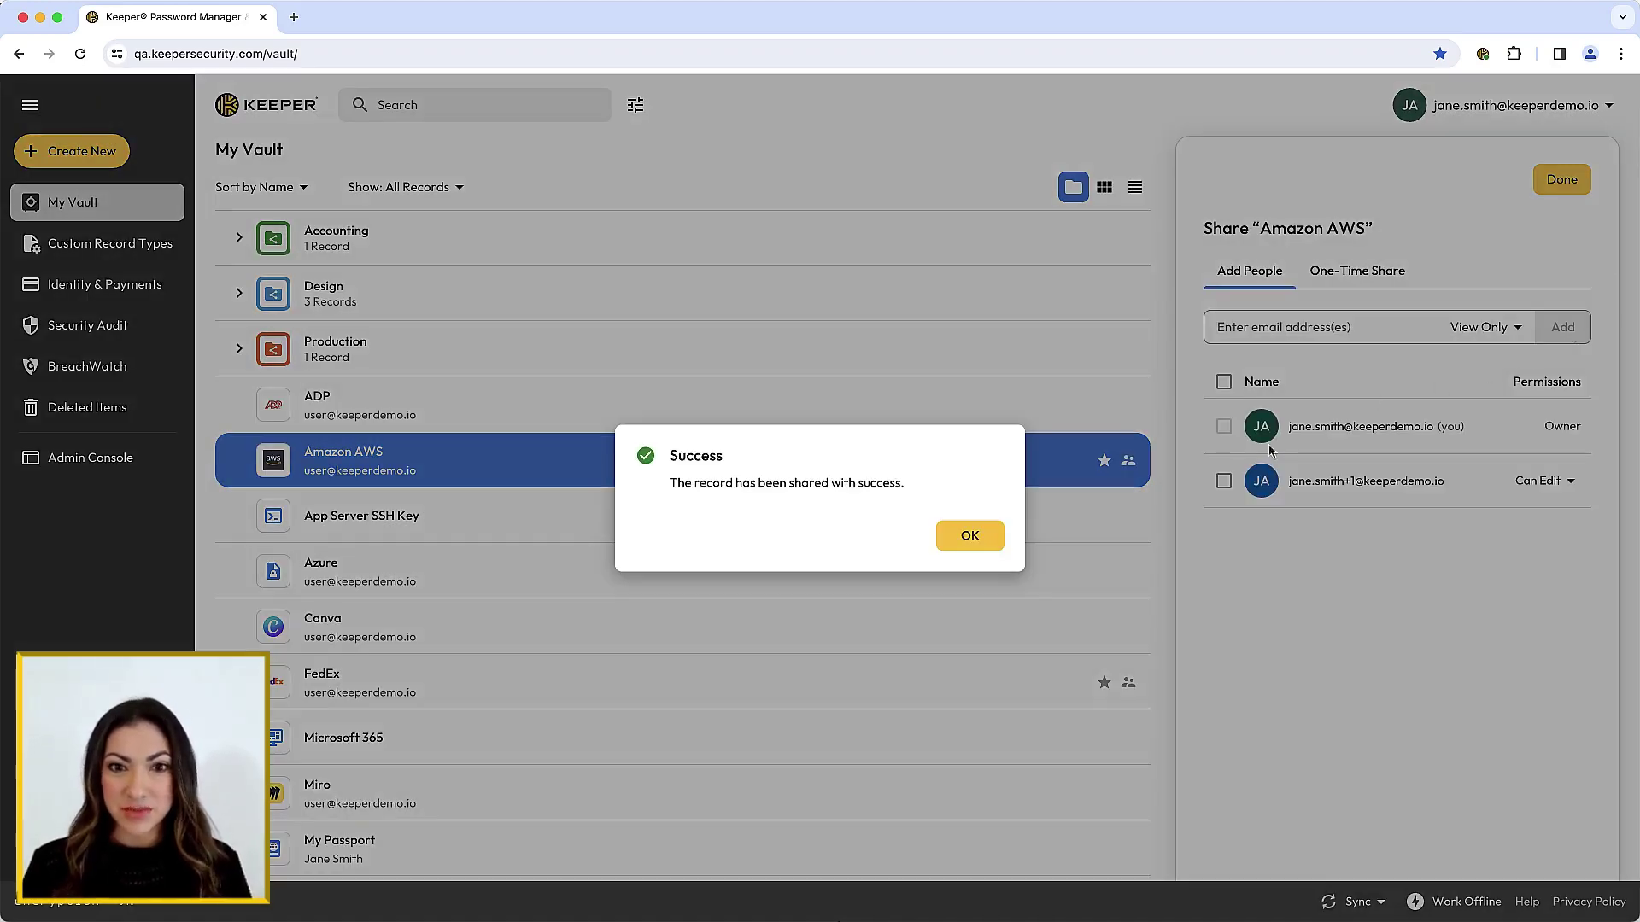
- Give the colleague's Amazon AWS access a 1-month expiration, emailing the record owner when it ends
click(952, 550)
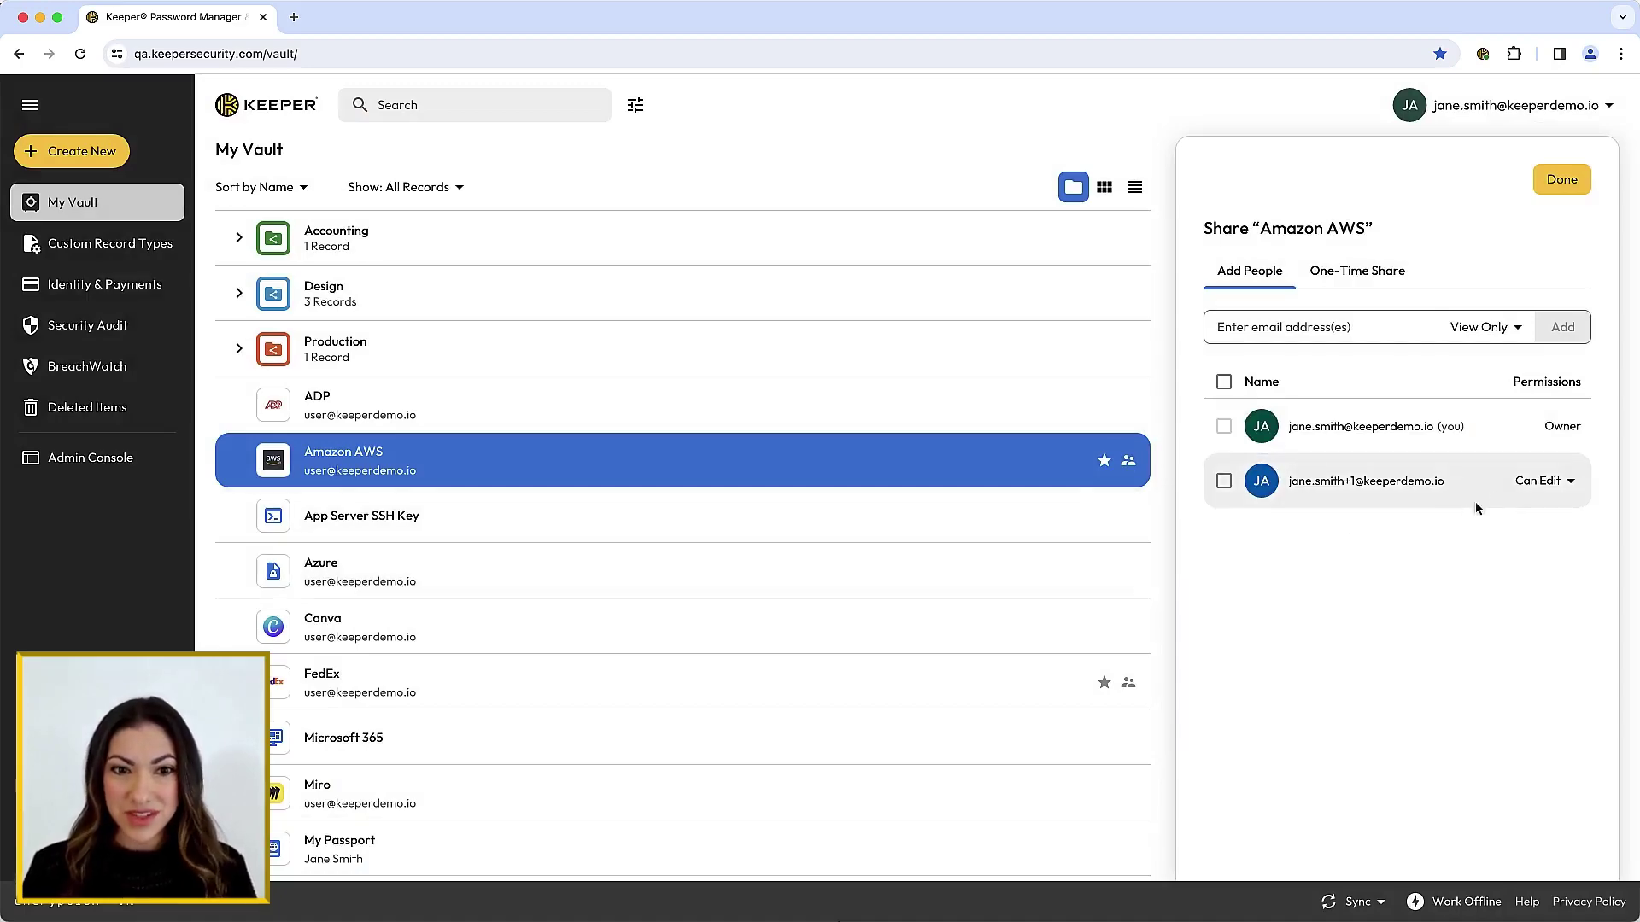
click(1541, 485)
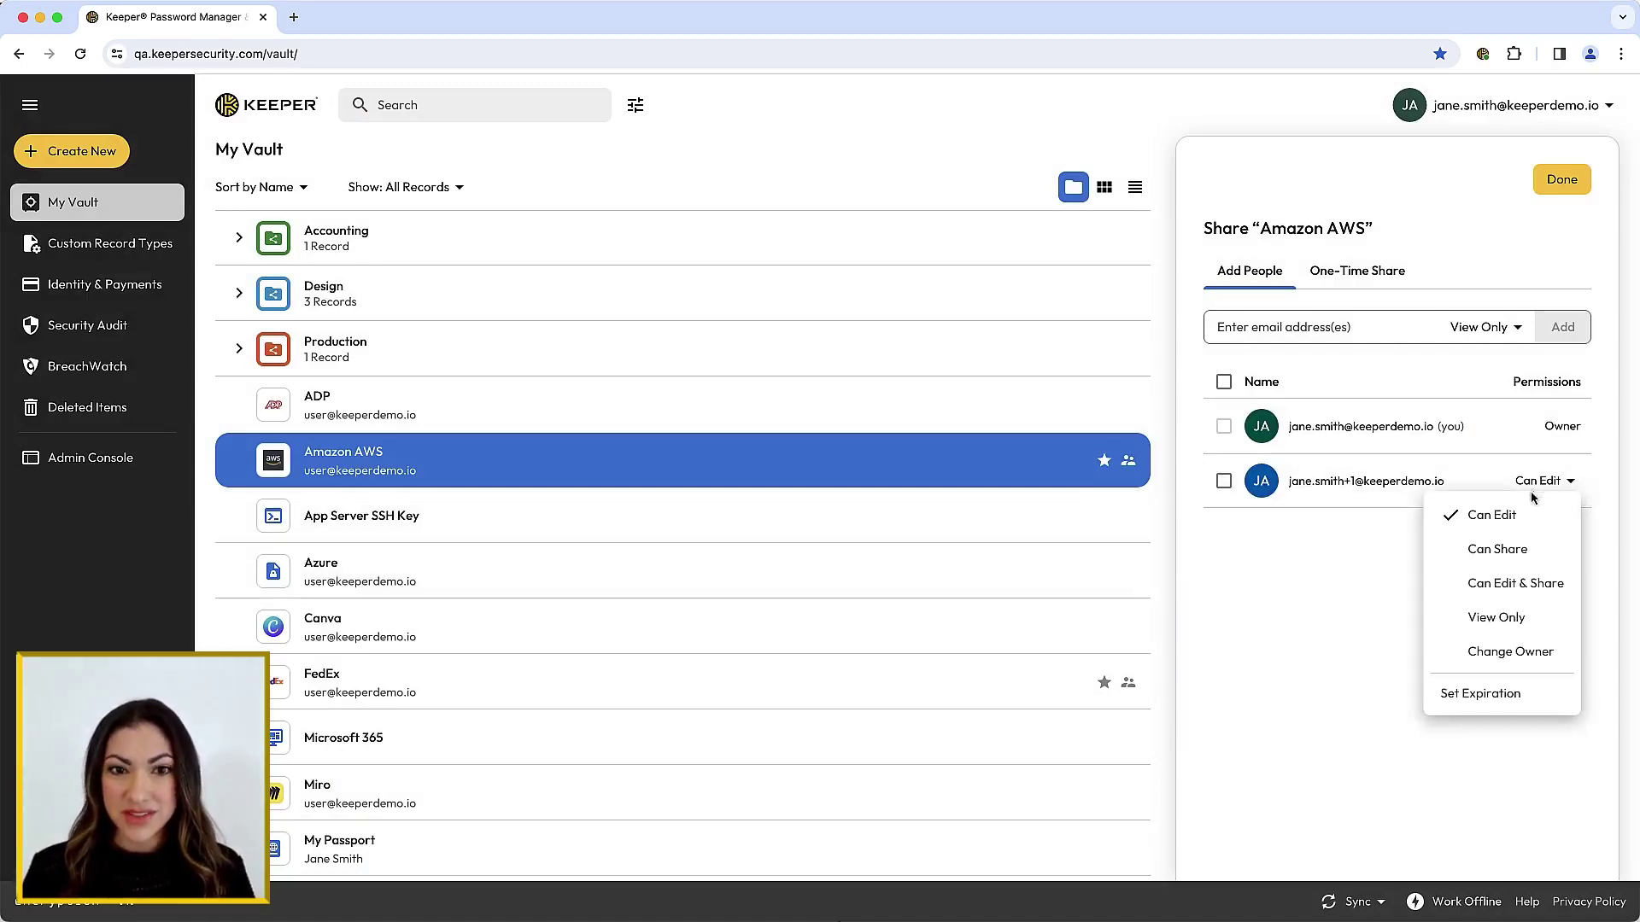
click(1503, 702)
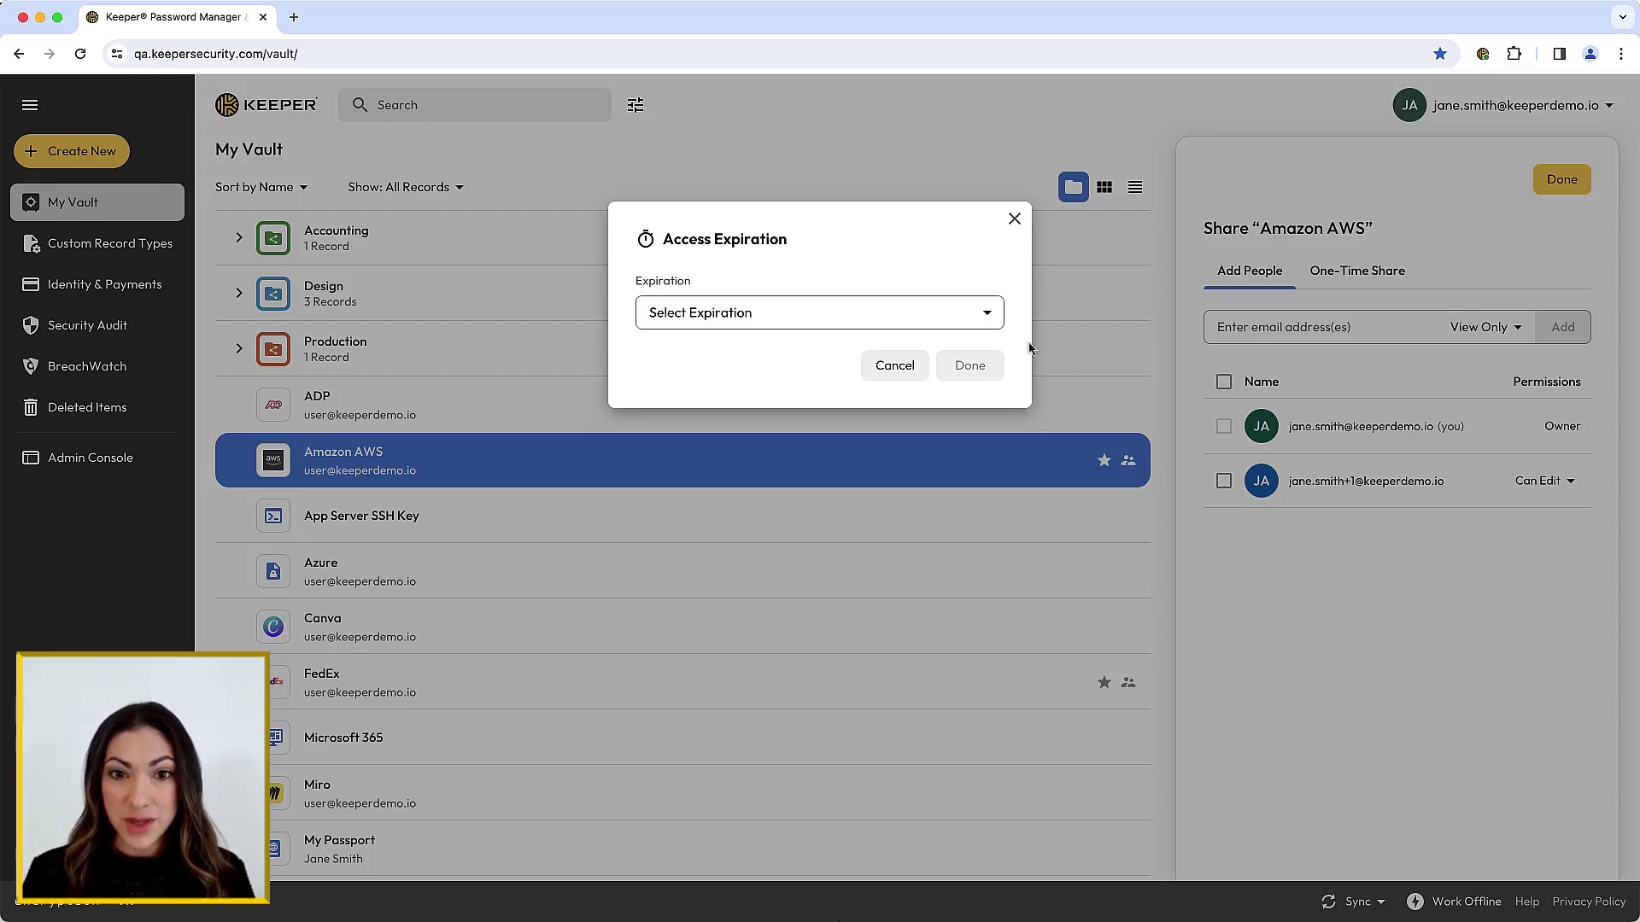
click(991, 316)
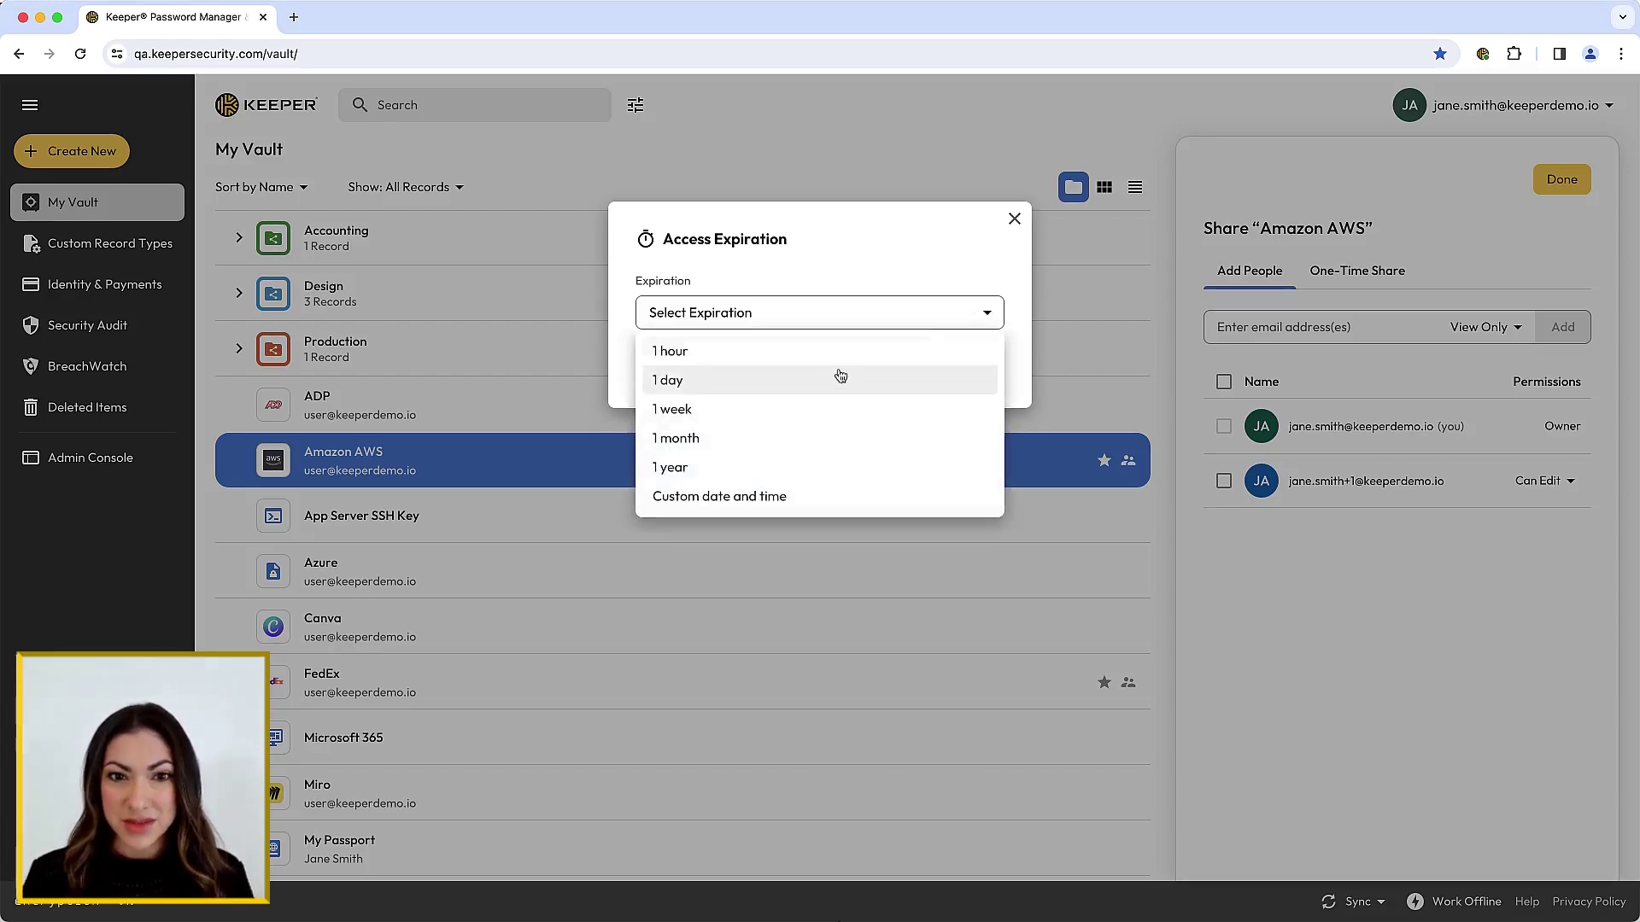
click(721, 439)
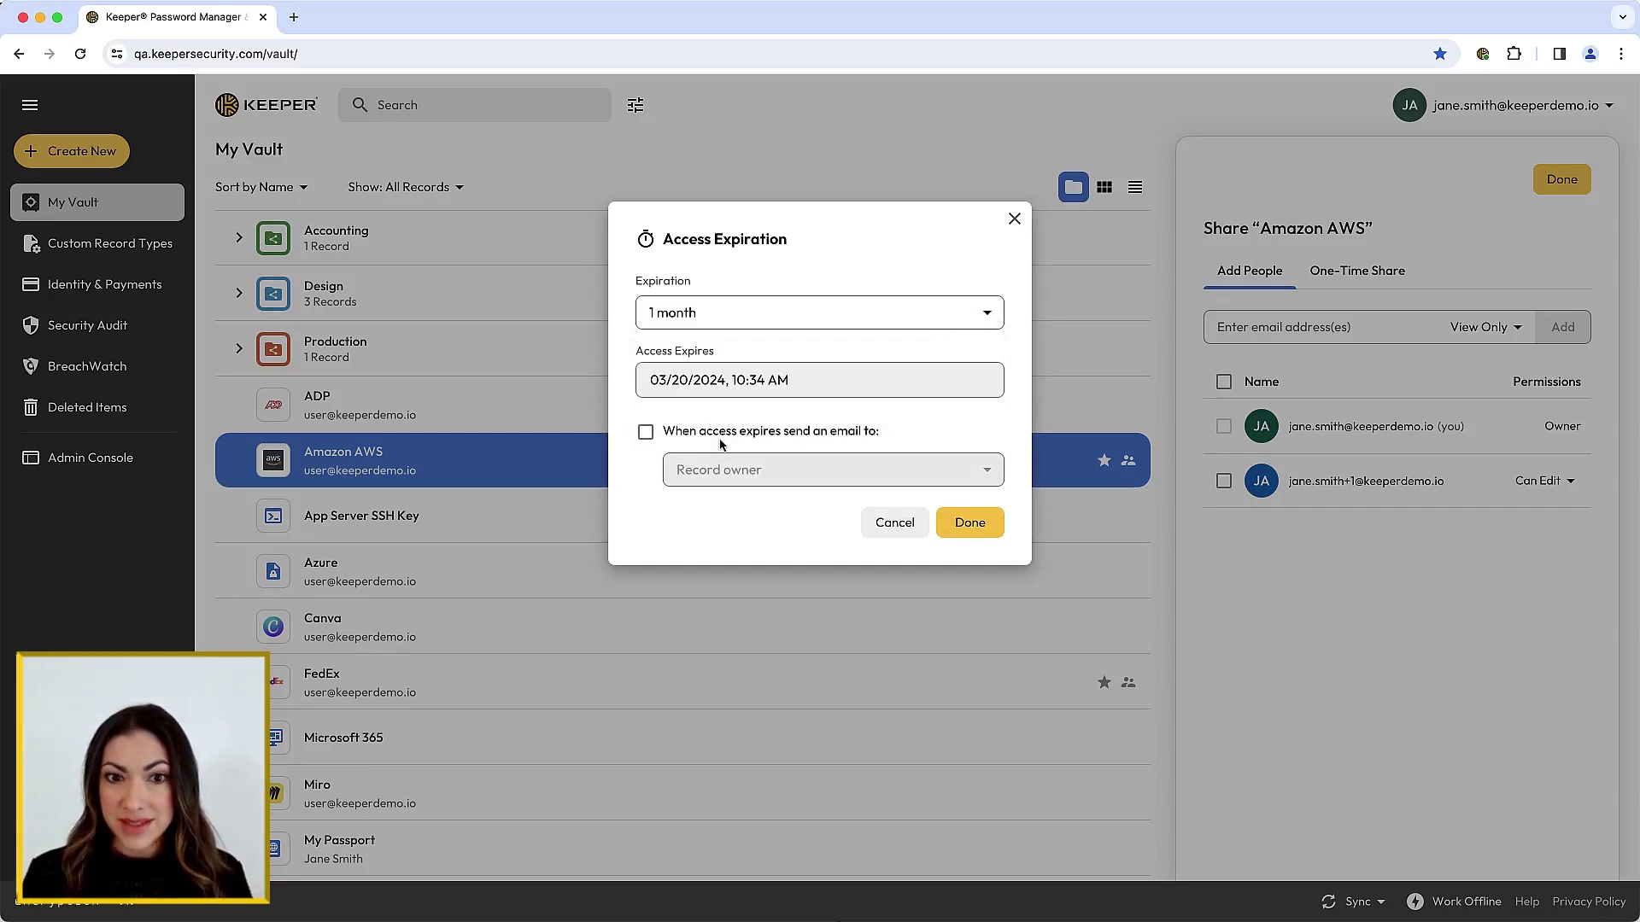
click(647, 432)
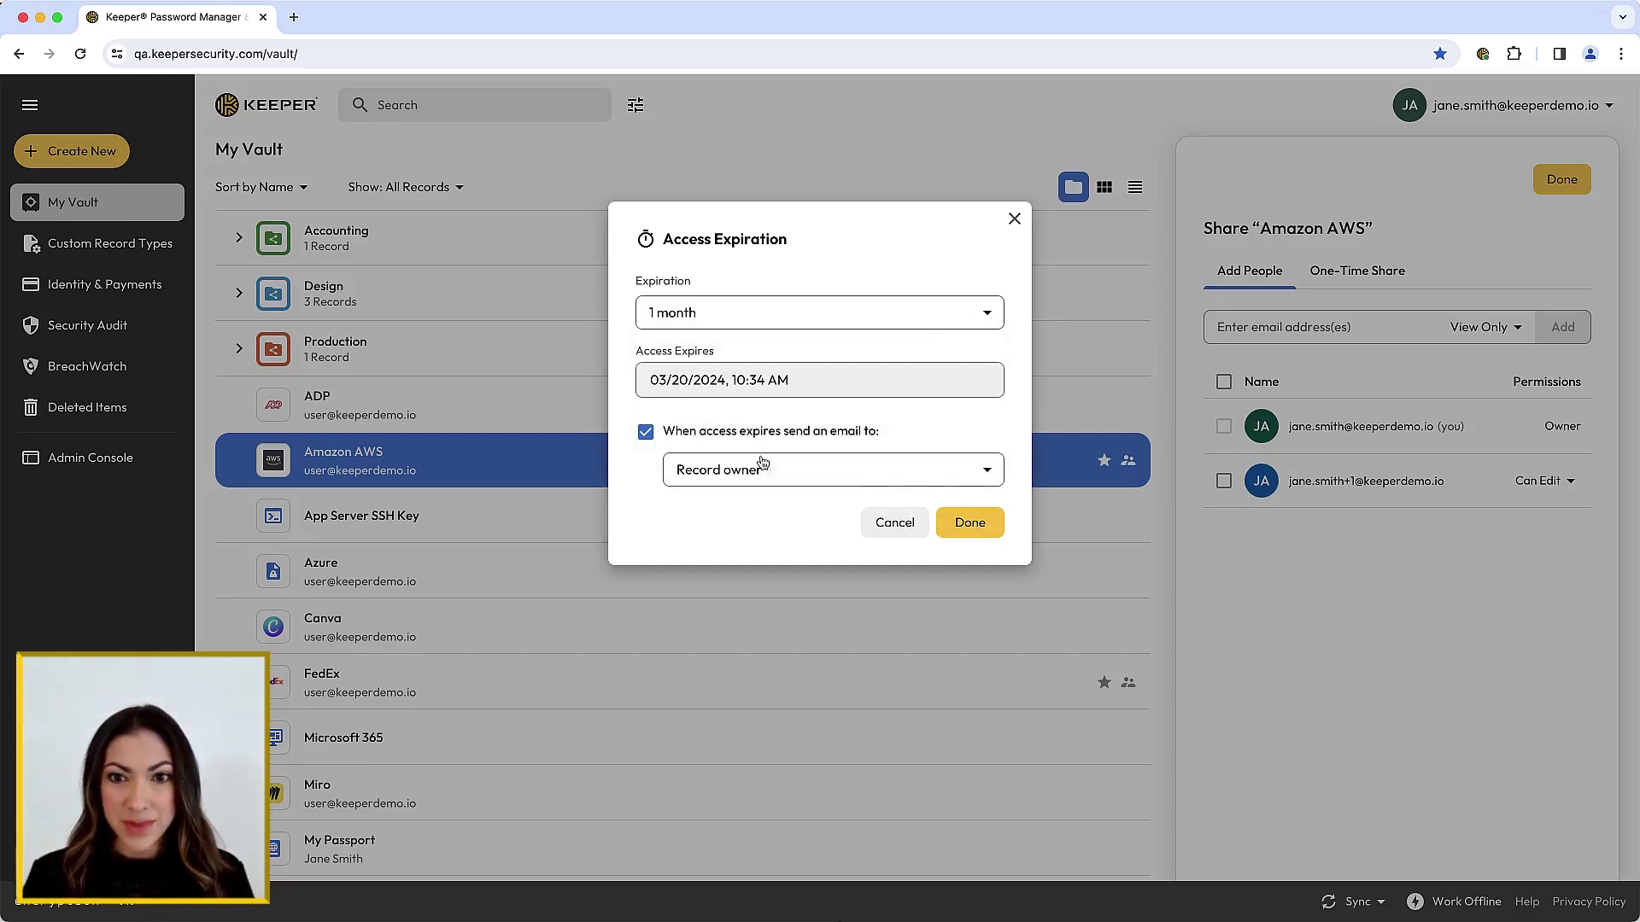
click(988, 473)
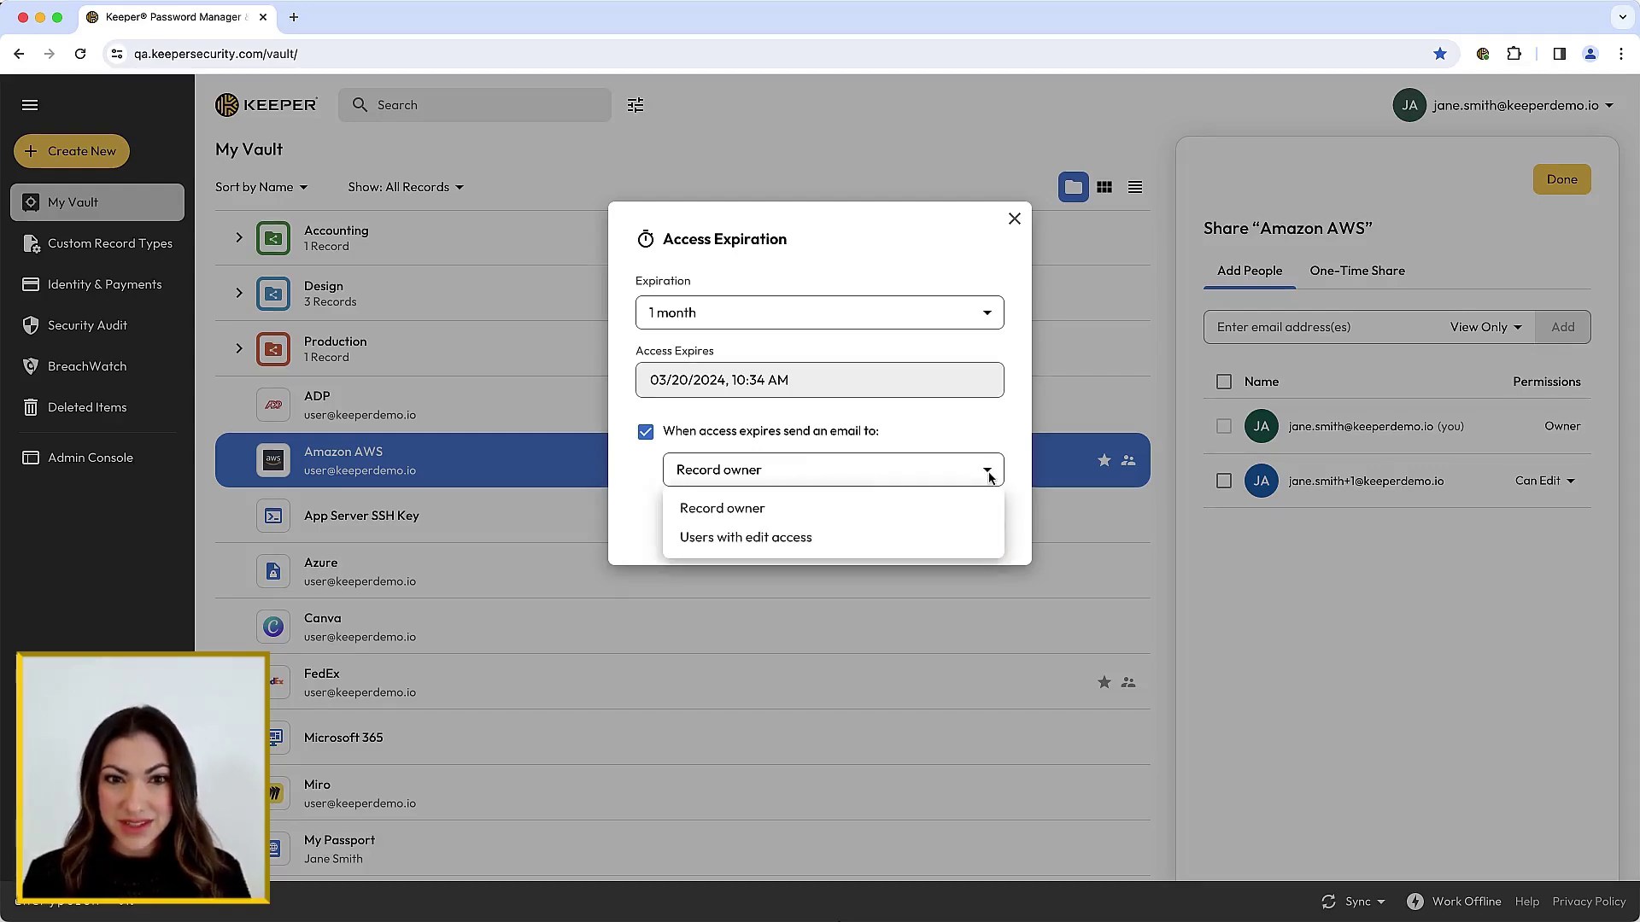
click(990, 476)
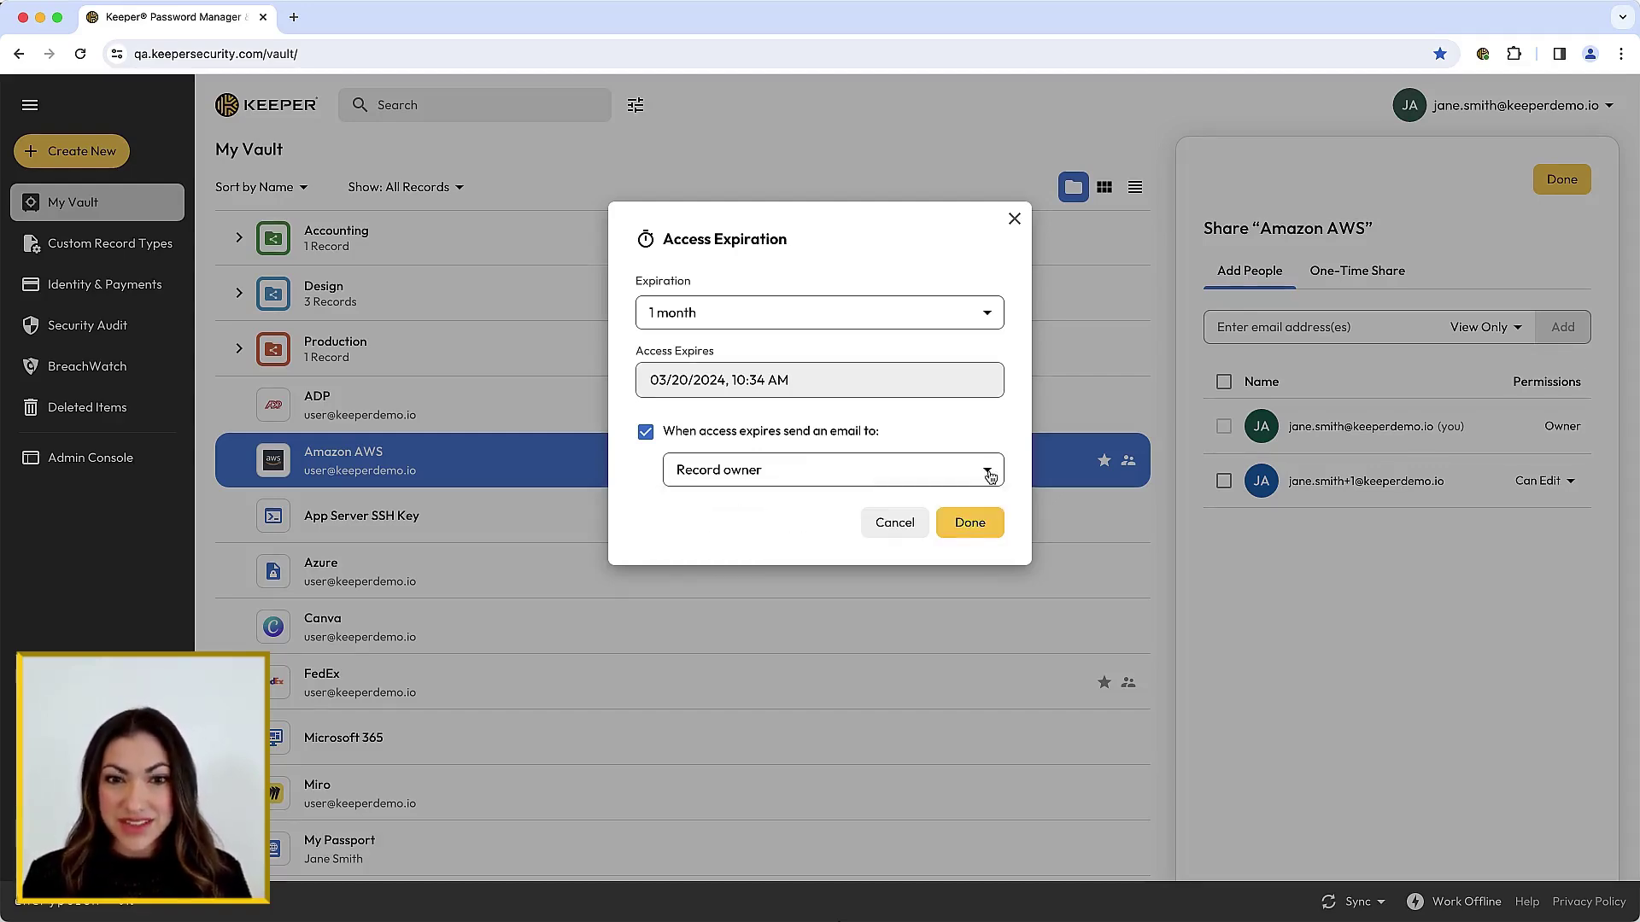
click(981, 527)
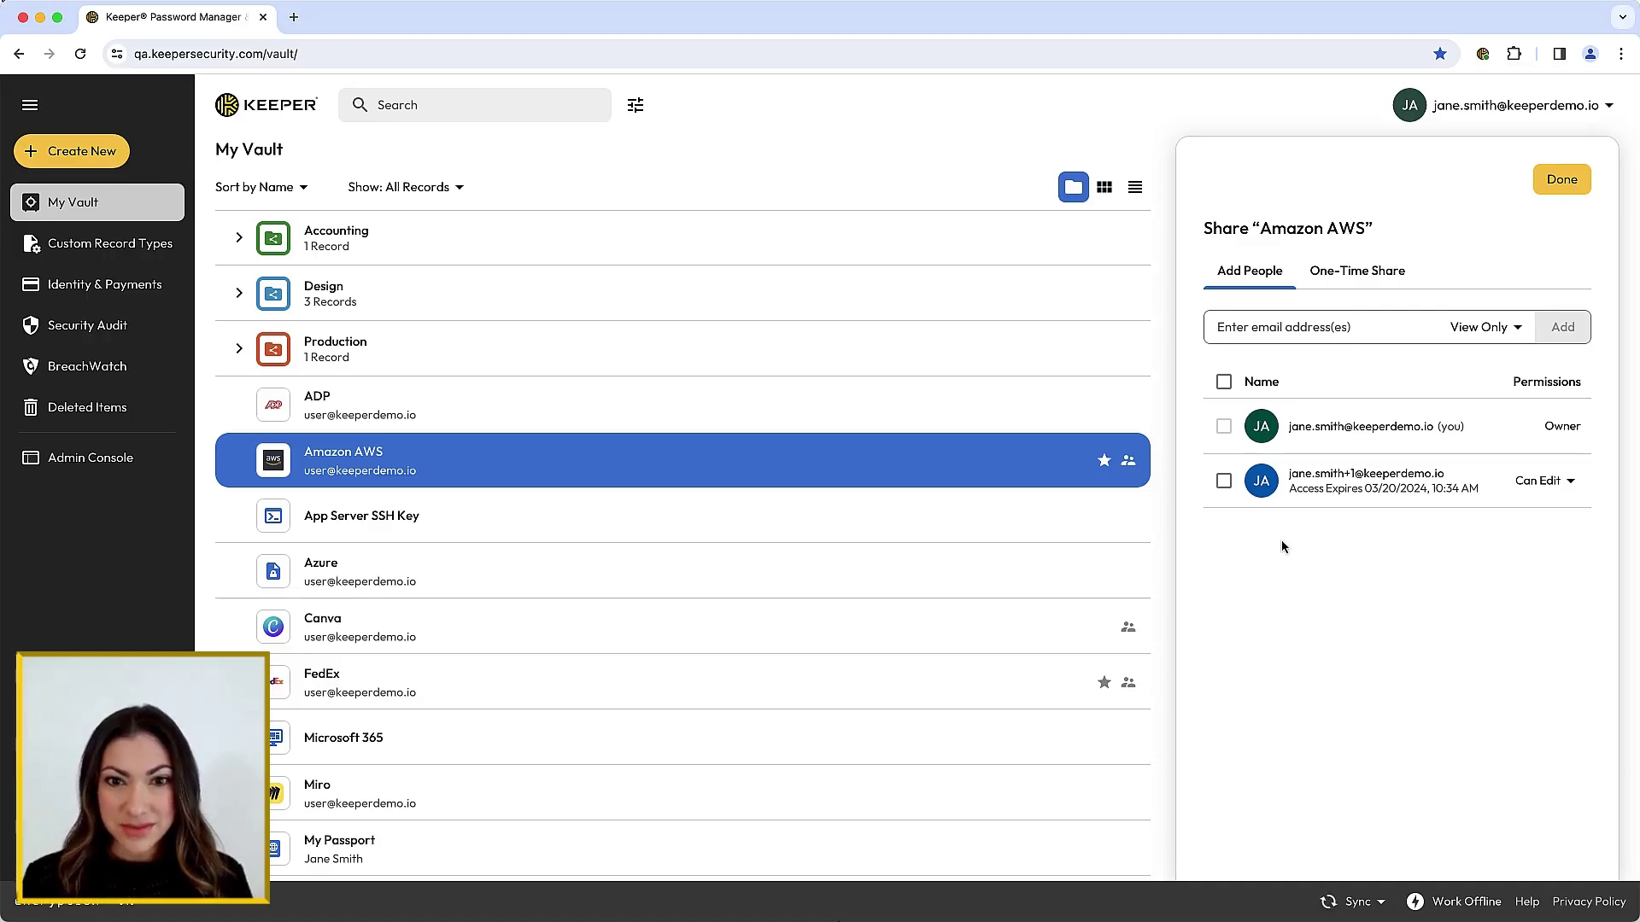
- Change the colleague's Amazon AWS permission to Can Share and confirm the update
click(1508, 492)
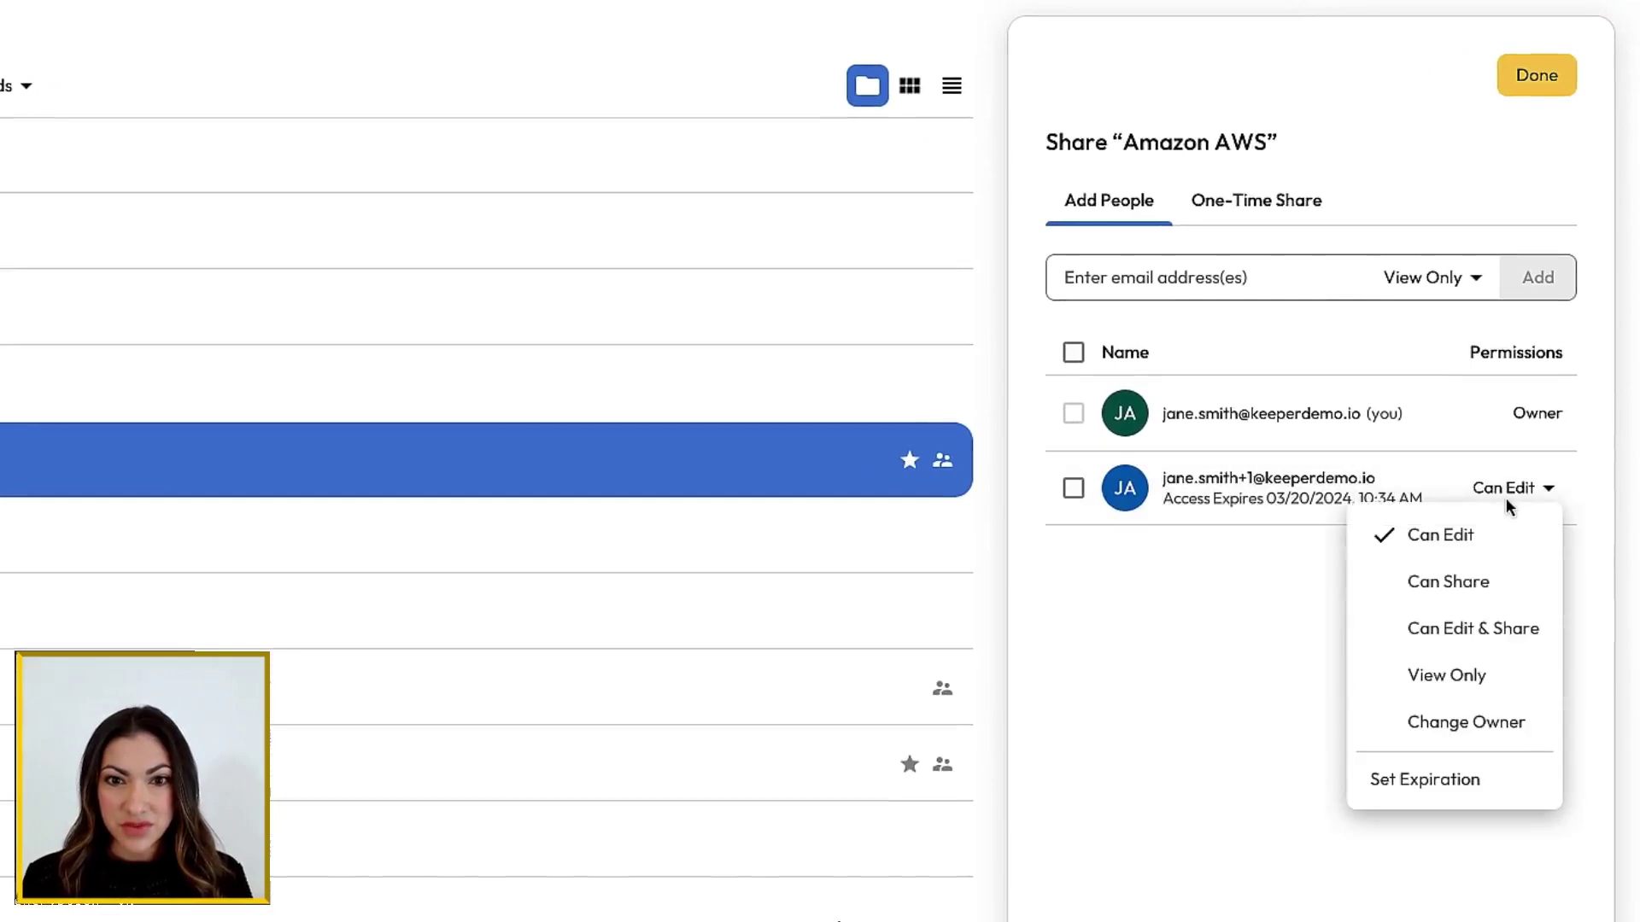
click(1447, 583)
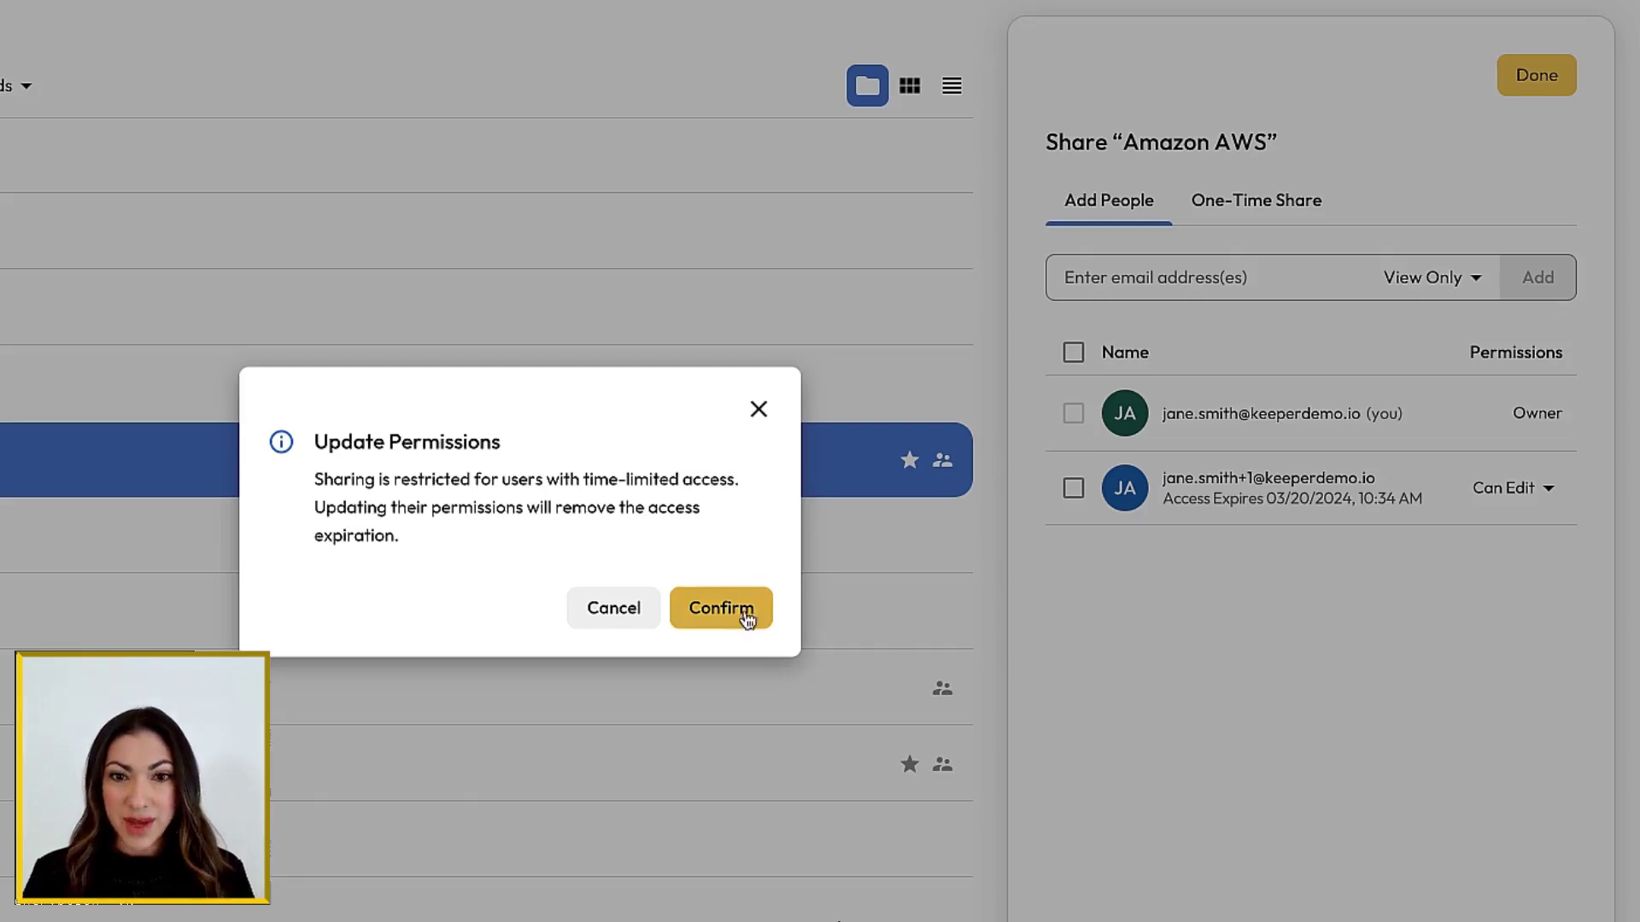
click(720, 608)
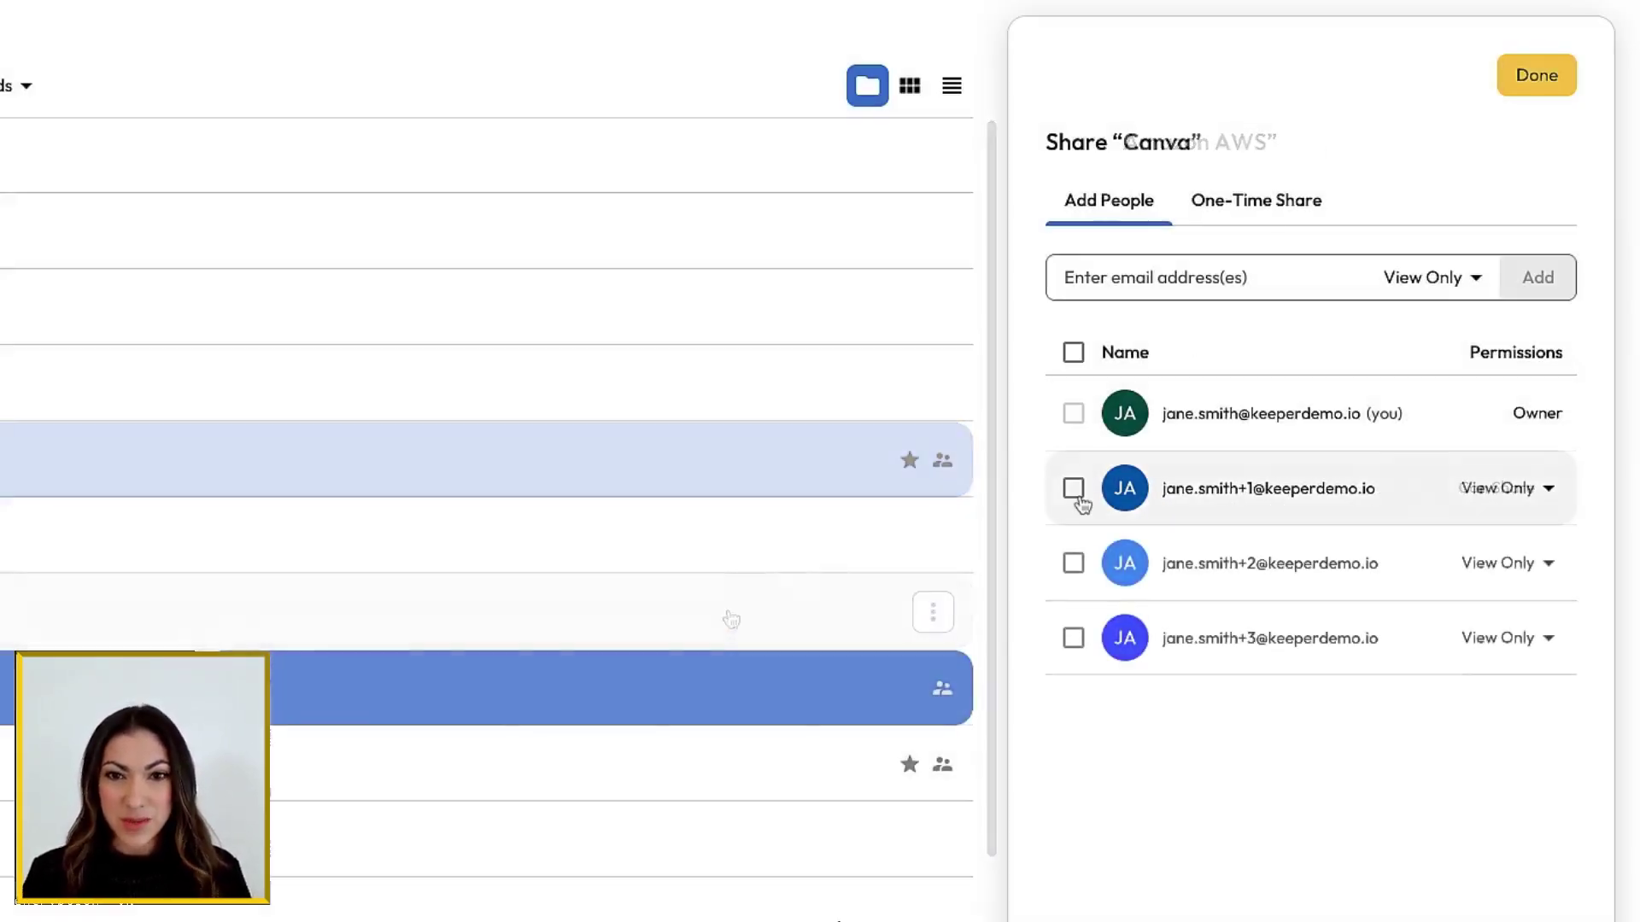
- Select the users sharing Canva and give their access a 1-month expiration
click(1072, 489)
click(1073, 563)
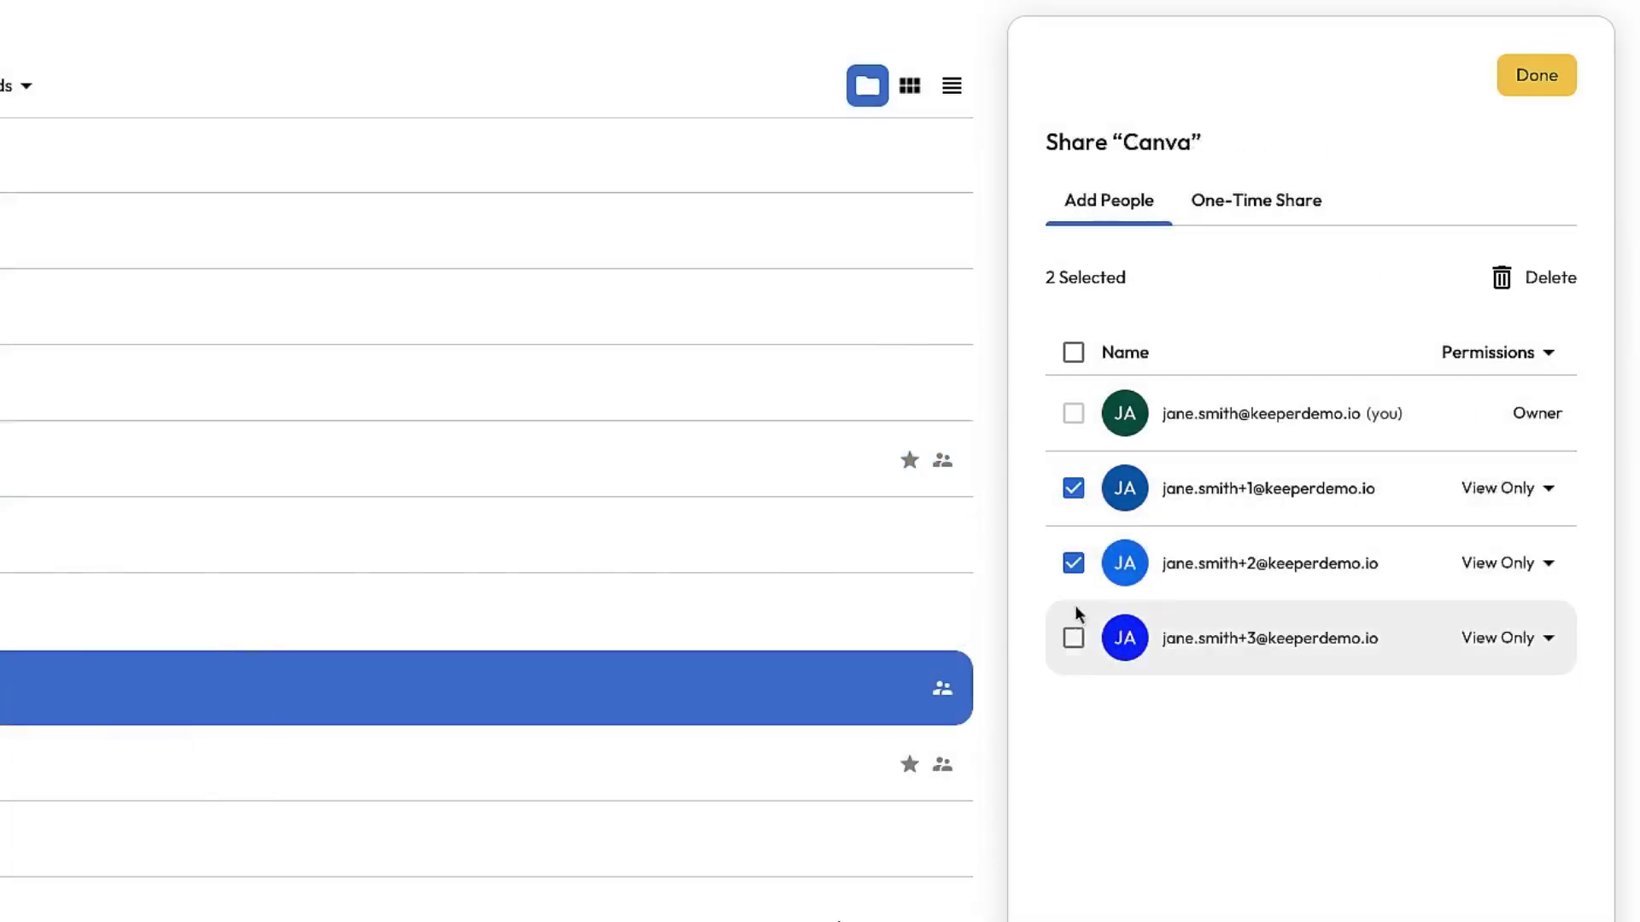
click(1546, 353)
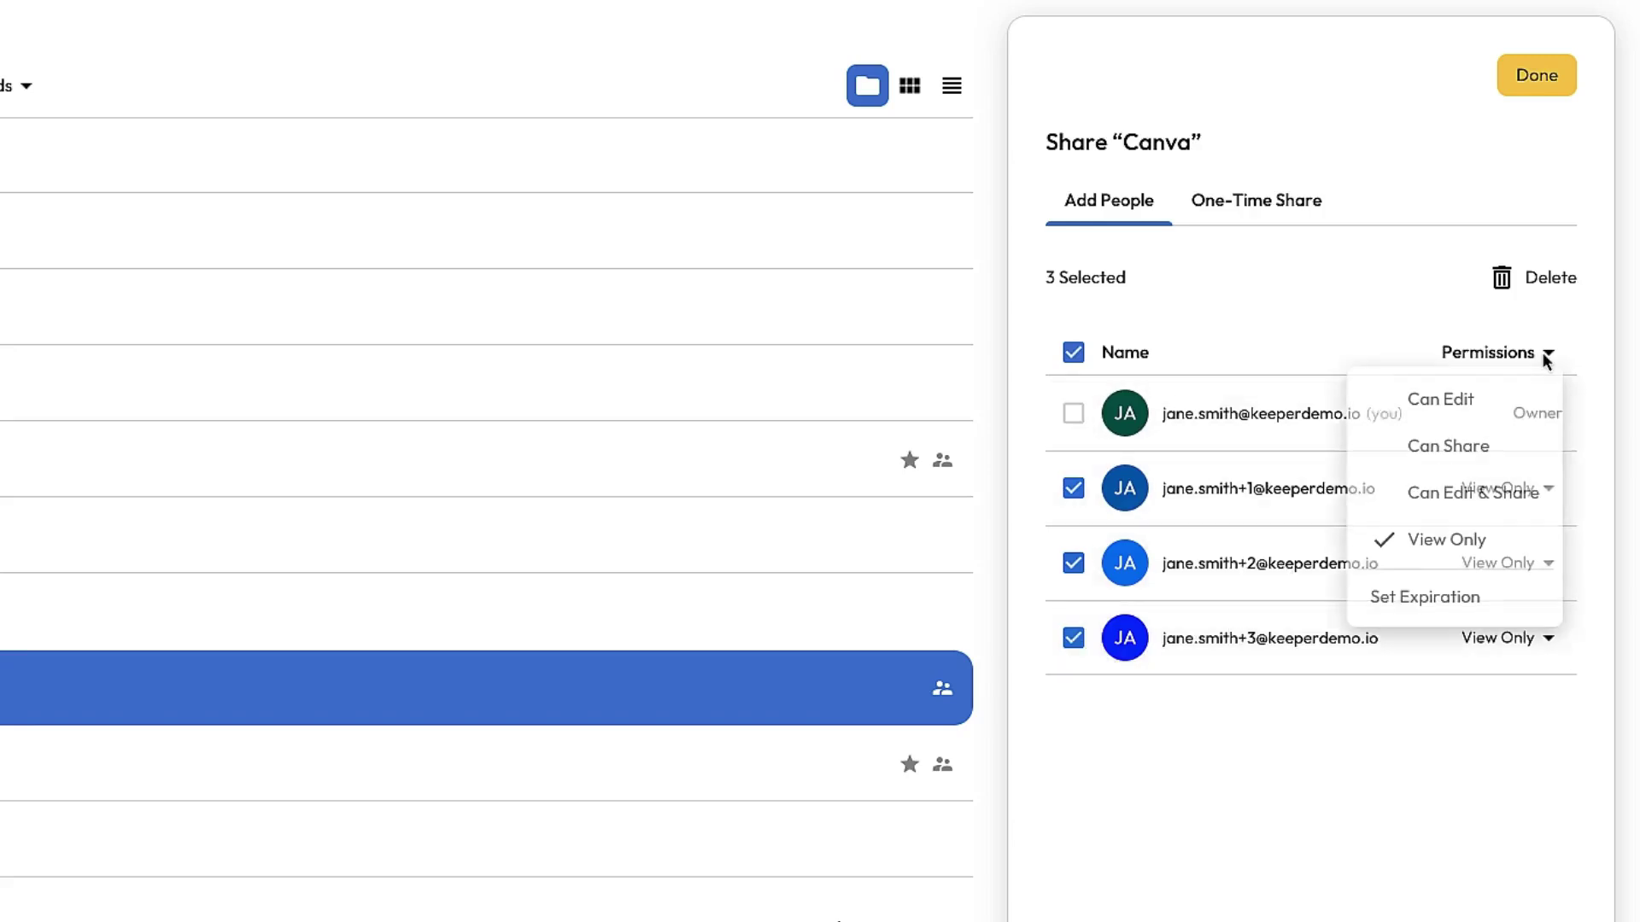
click(1425, 597)
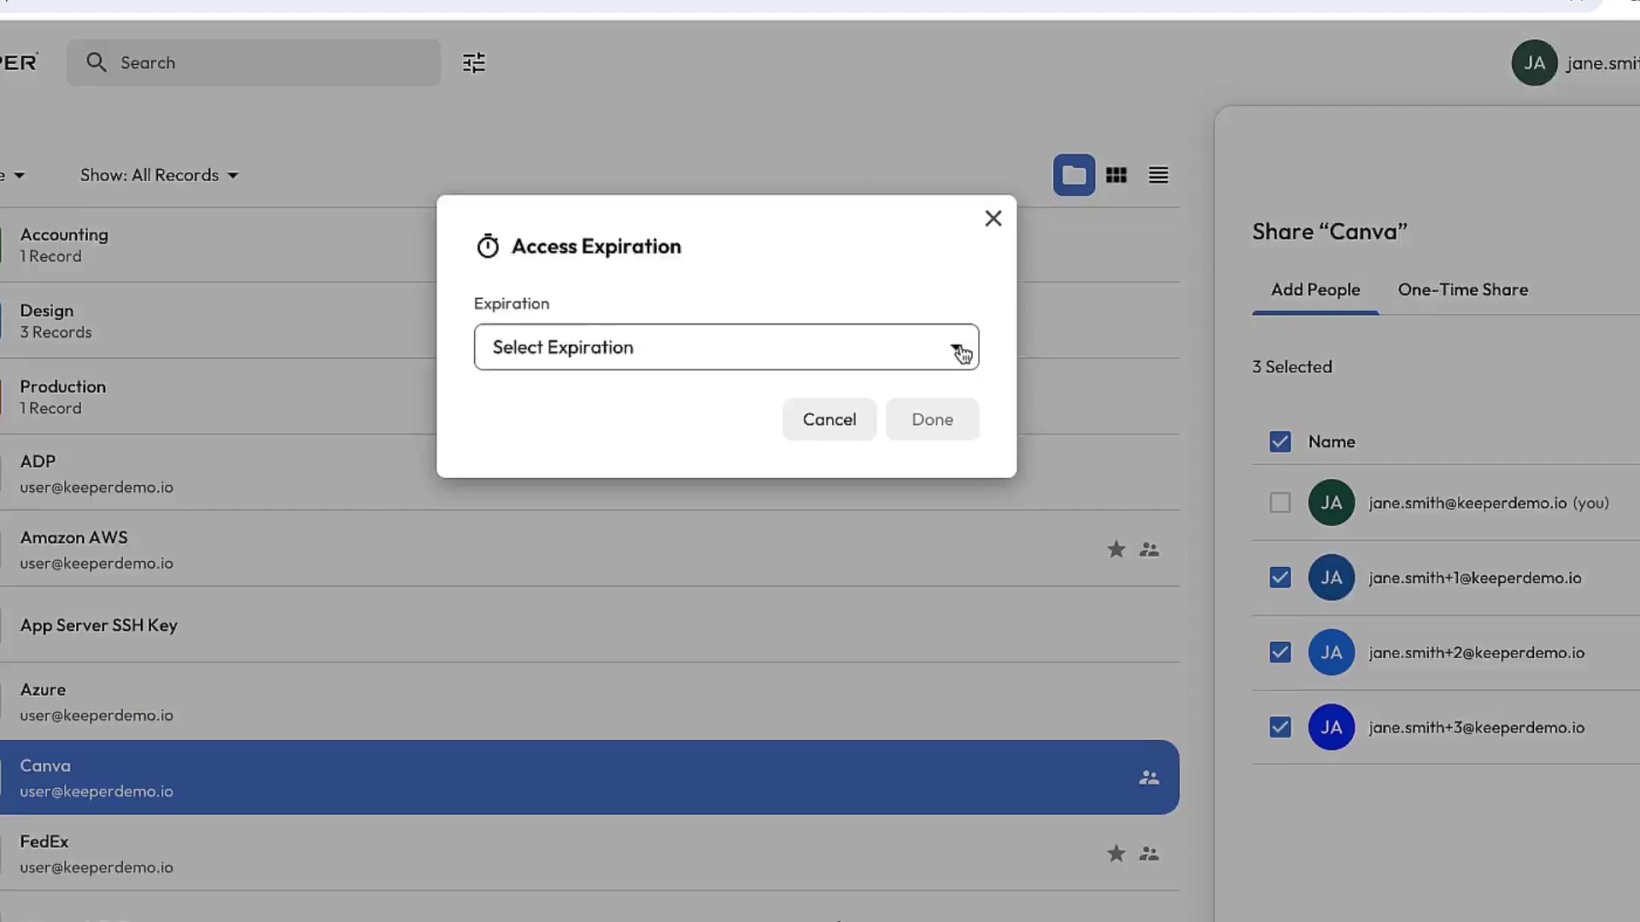
click(755, 260)
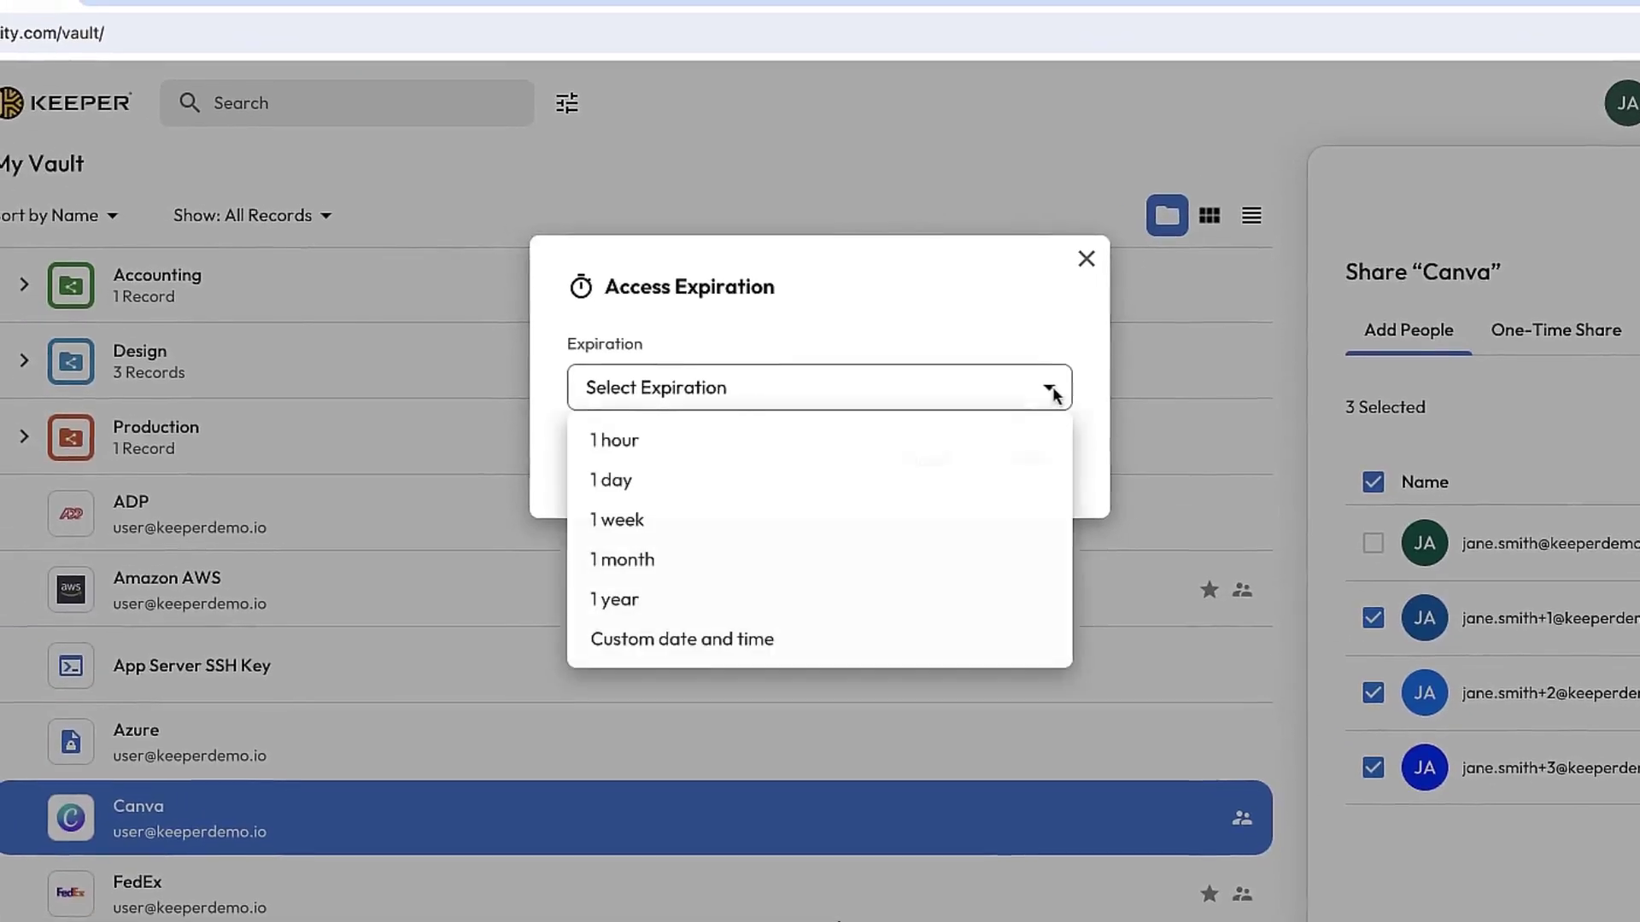
click(786, 561)
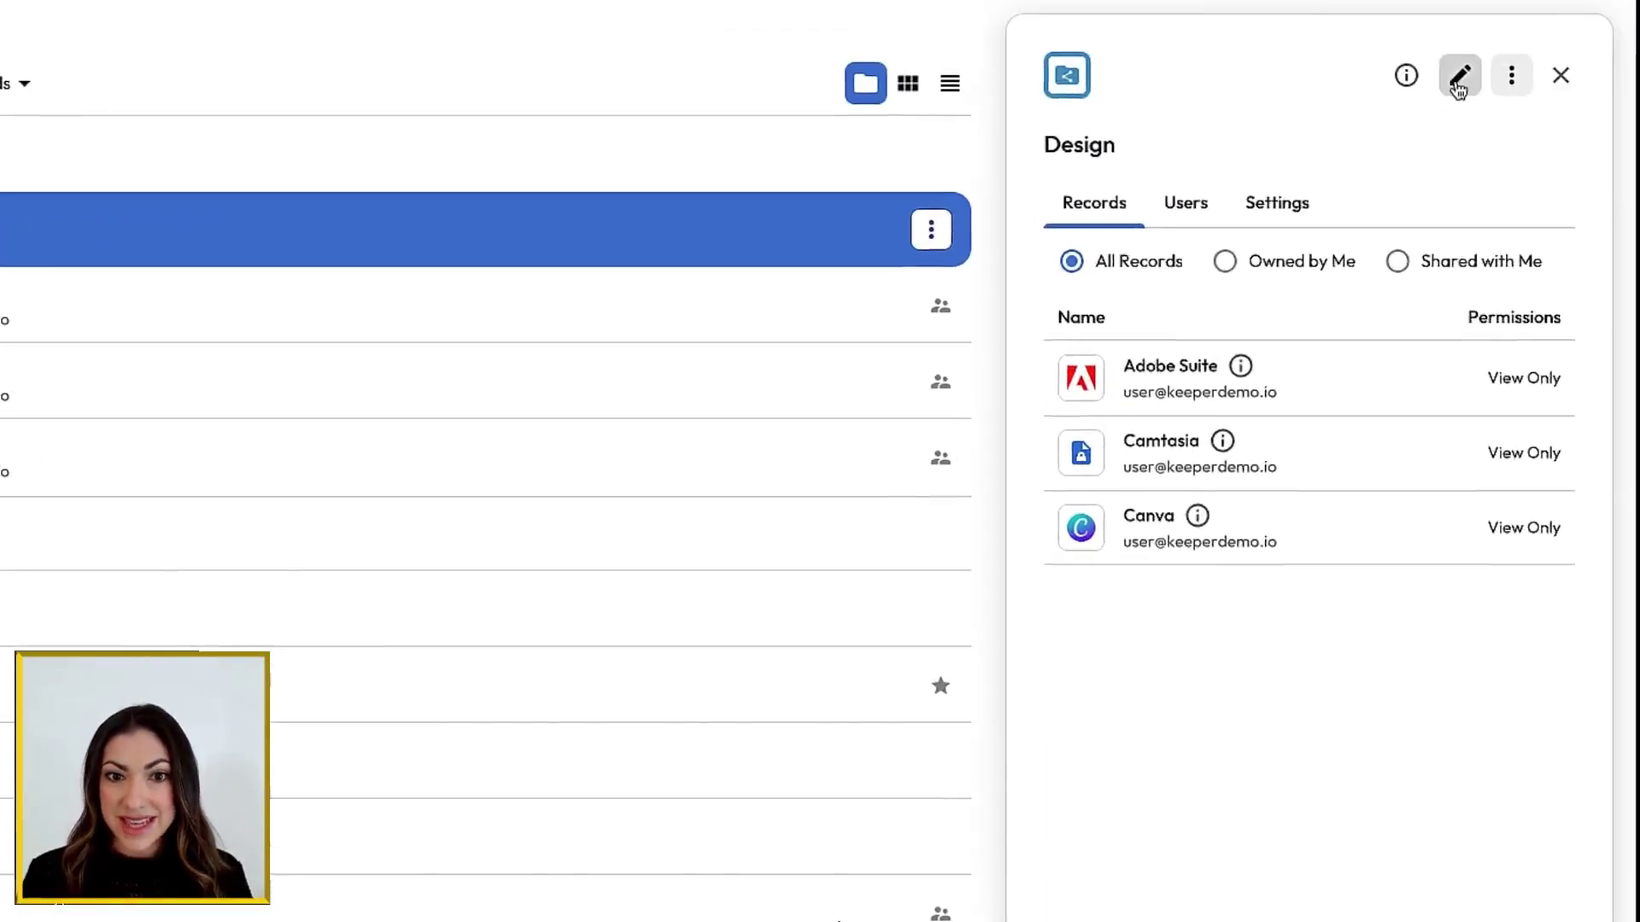
- Edit the Design shared folder, add the Sales team, and open its Set Expiration option
click(1457, 74)
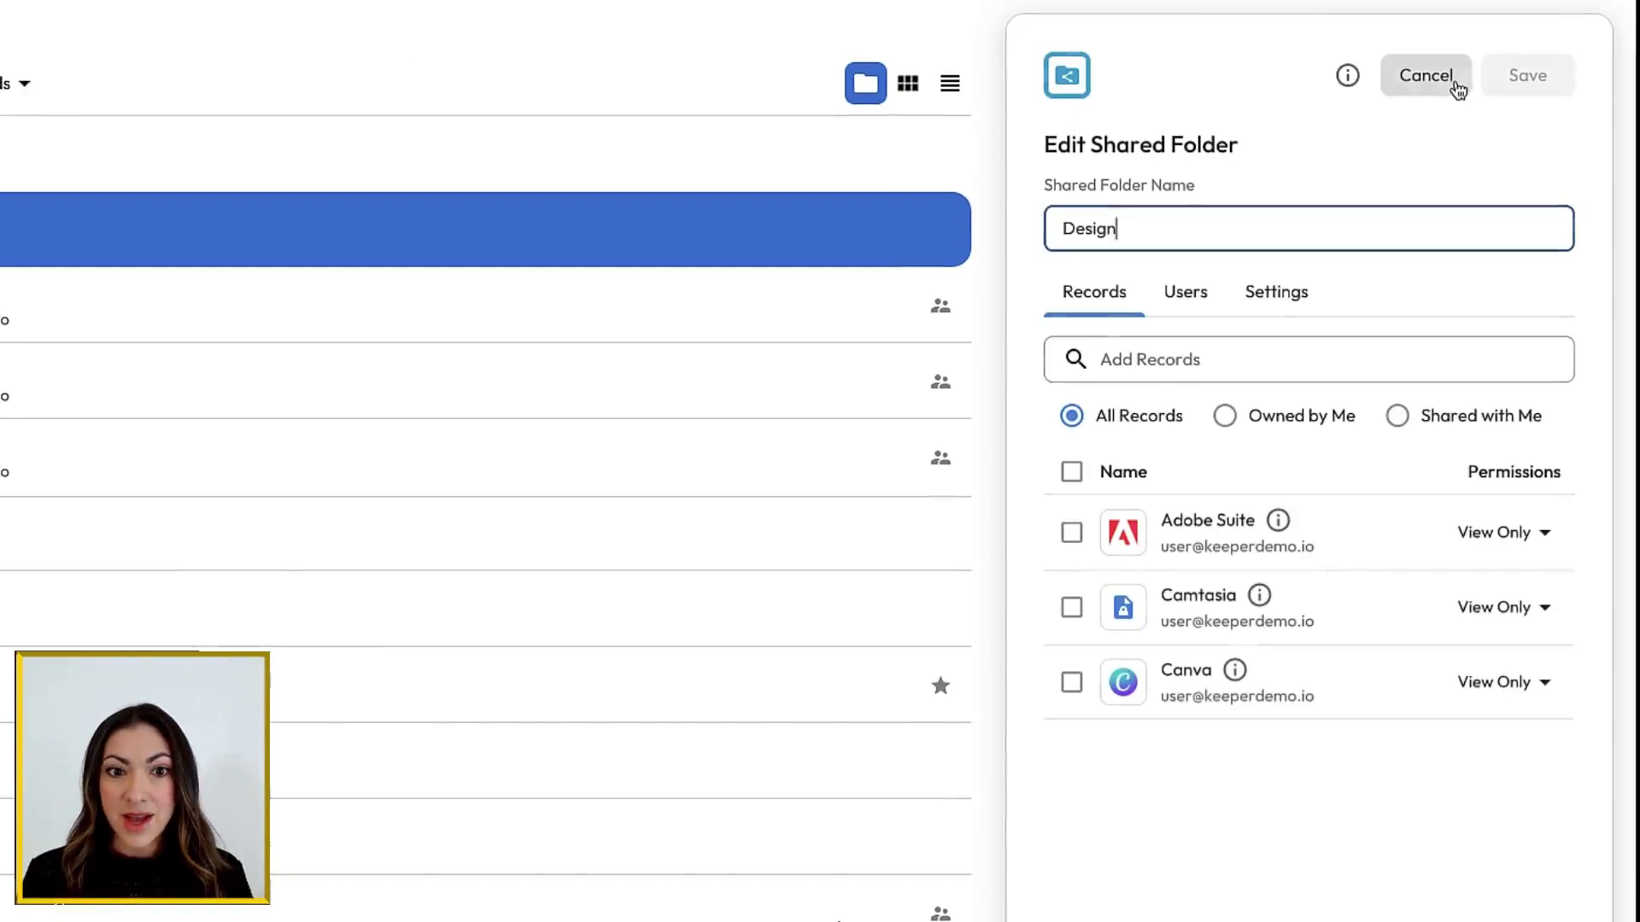
click(1187, 293)
click(1153, 359)
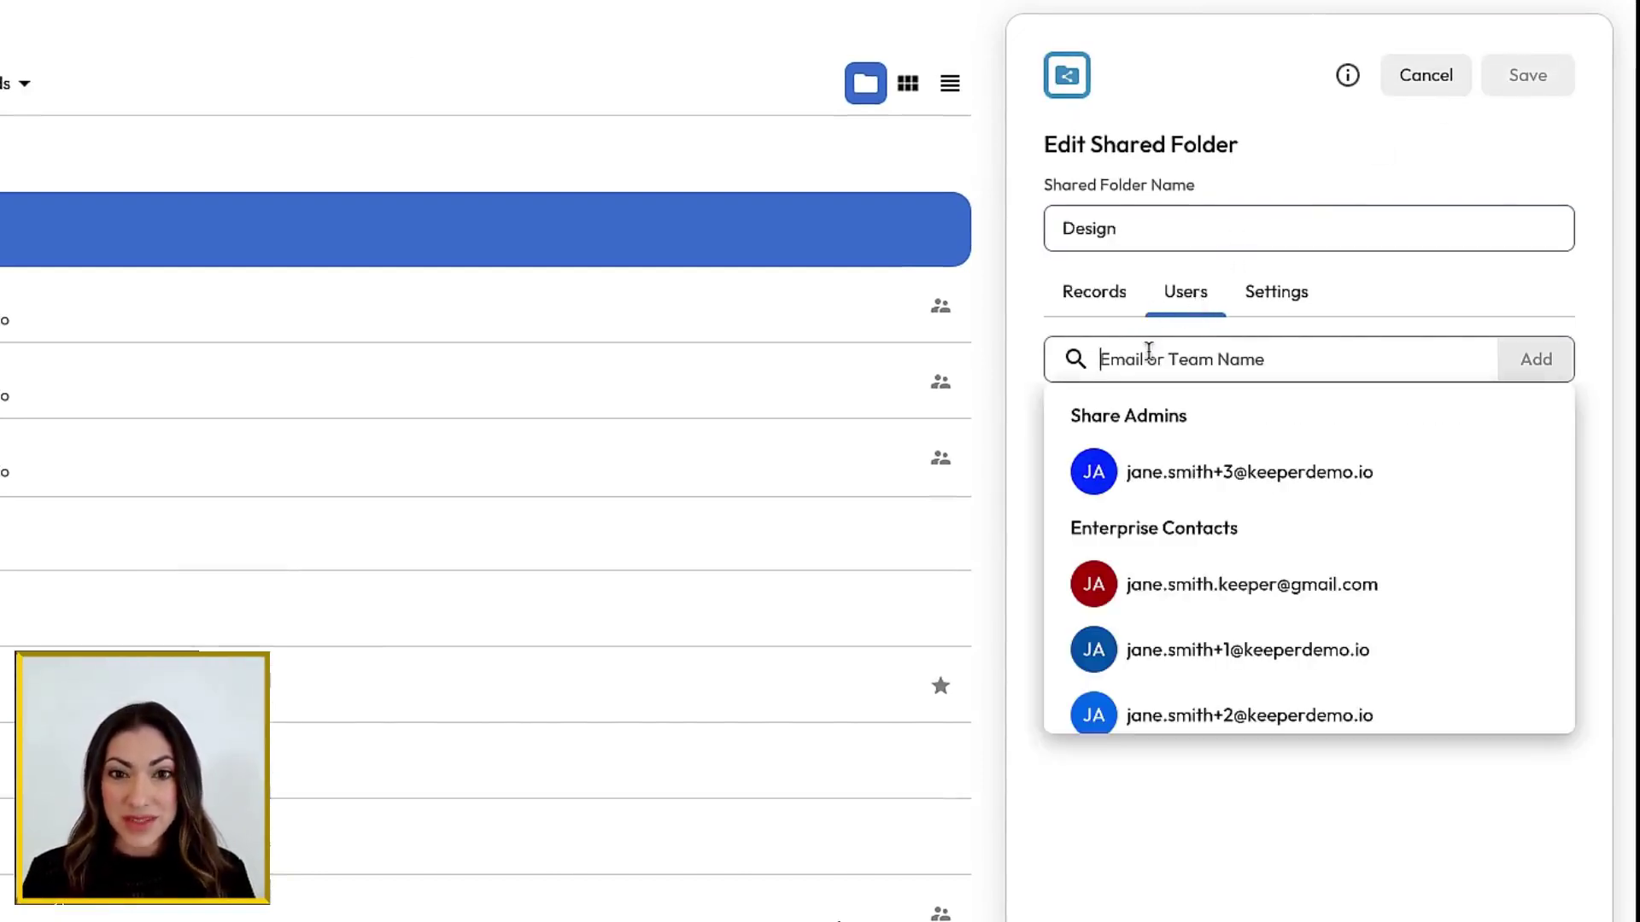
scroll(1147, 458, down, 3)
mouse_move(1300, 691)
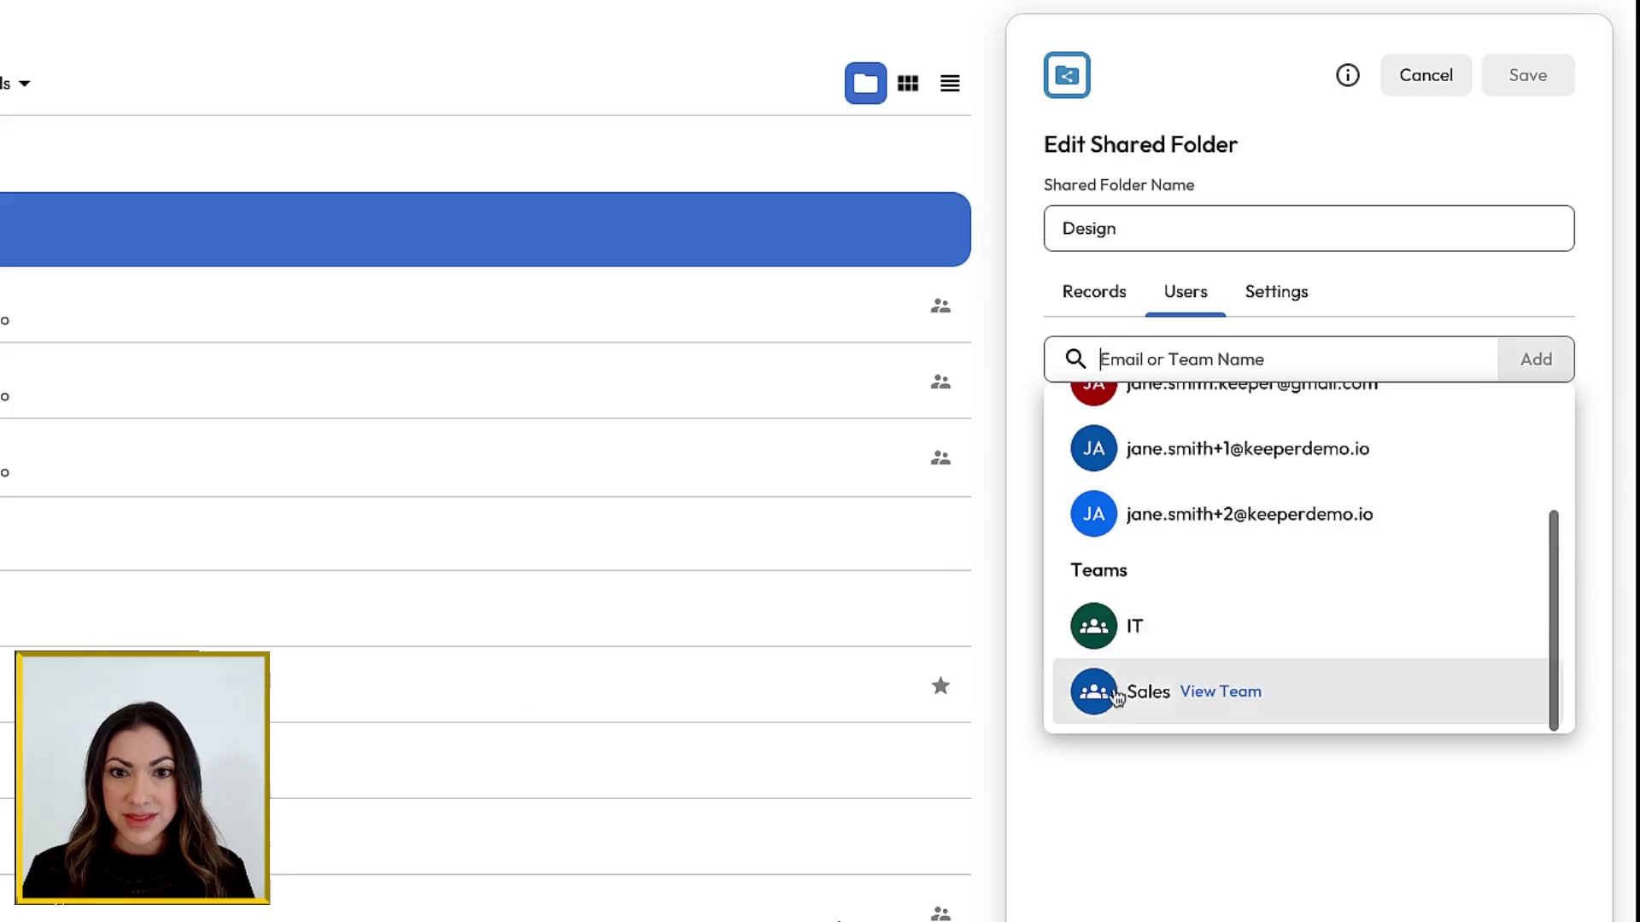
click(1099, 703)
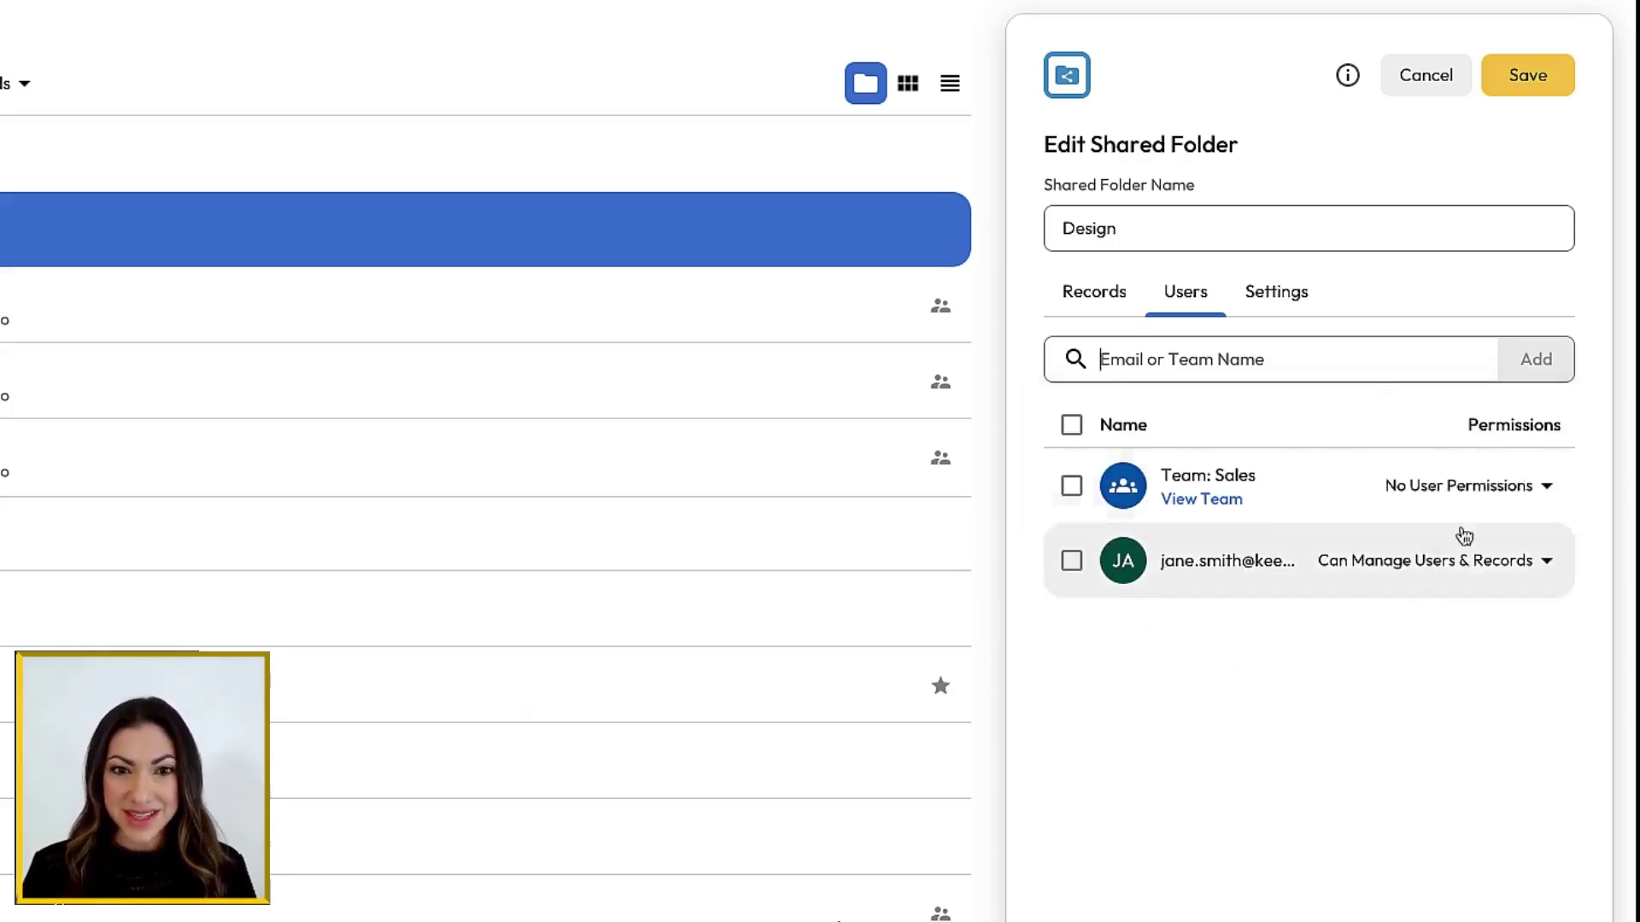
click(1483, 486)
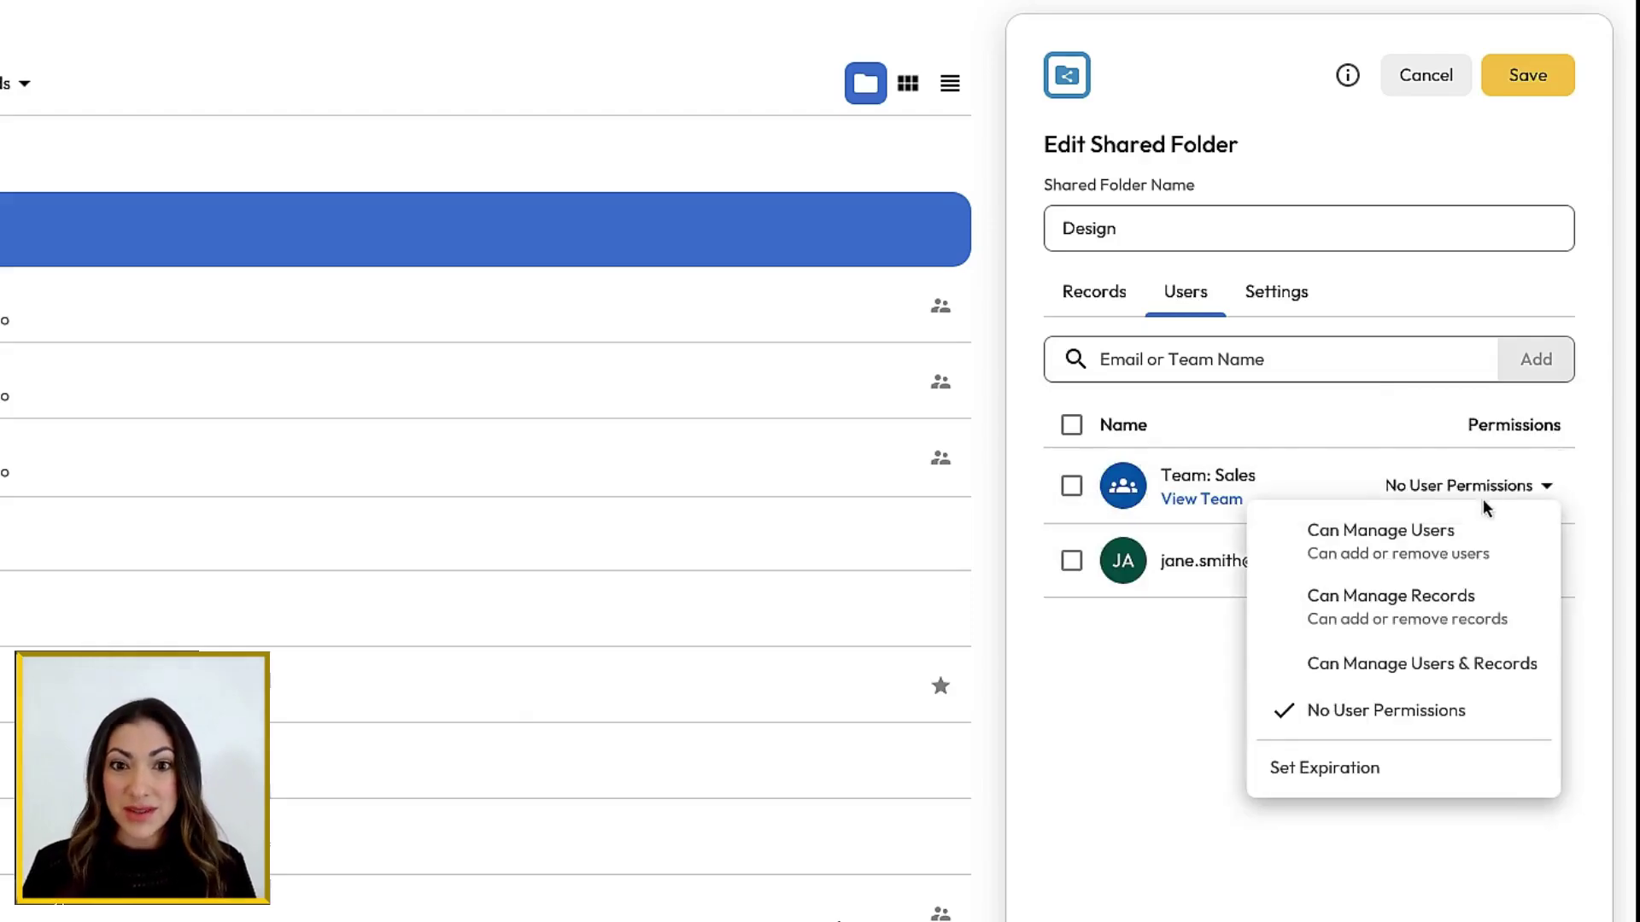
click(1363, 764)
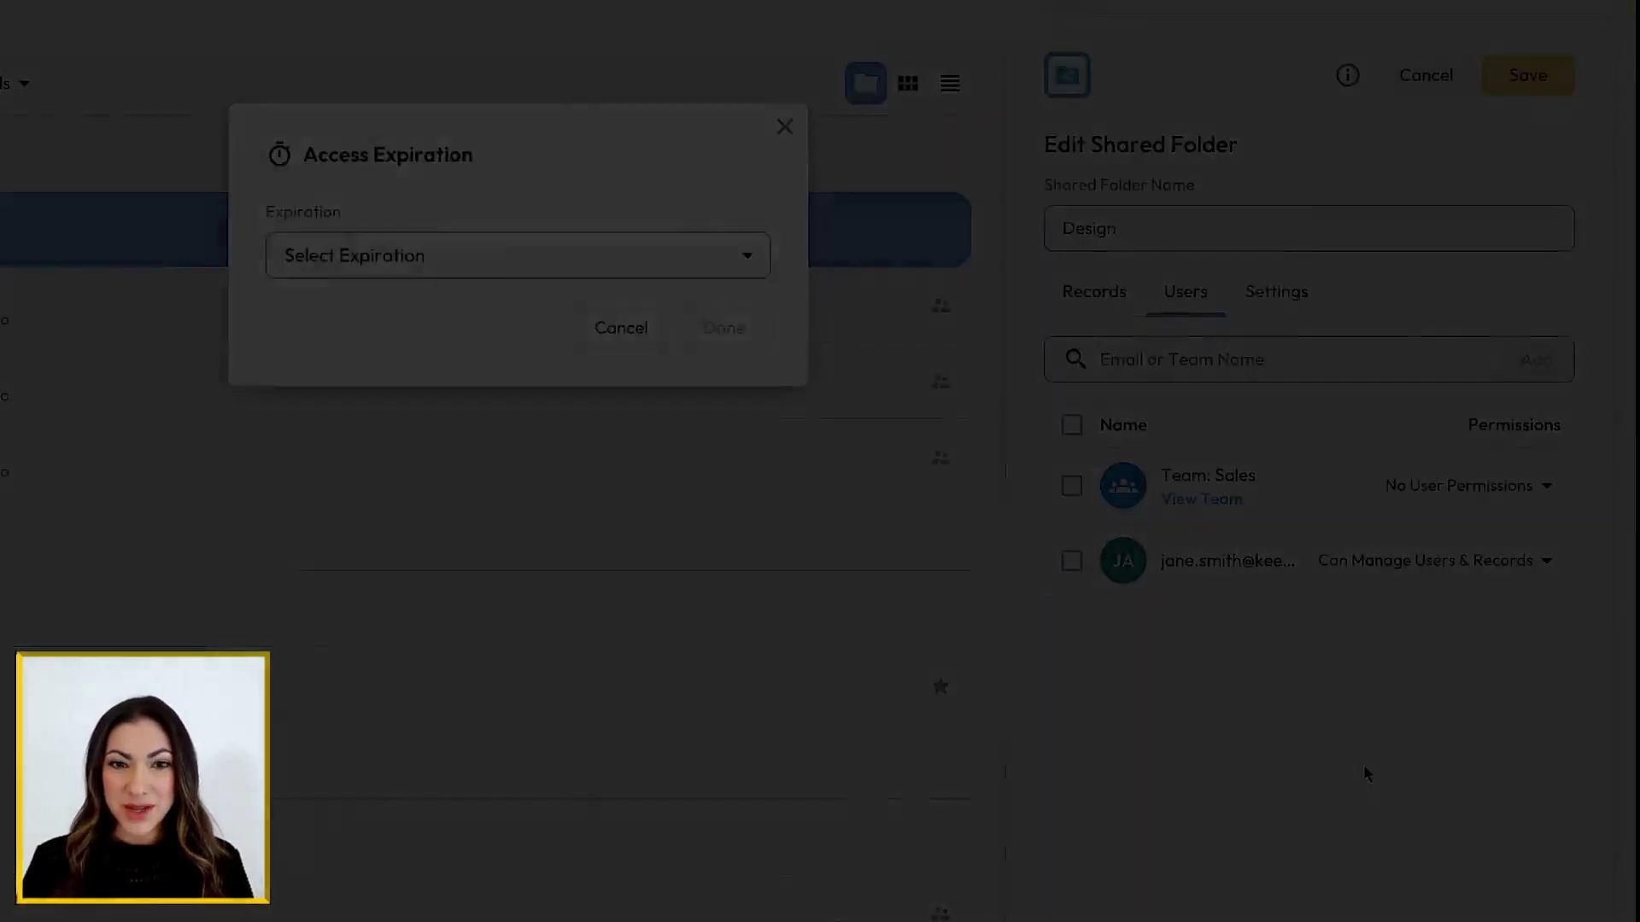